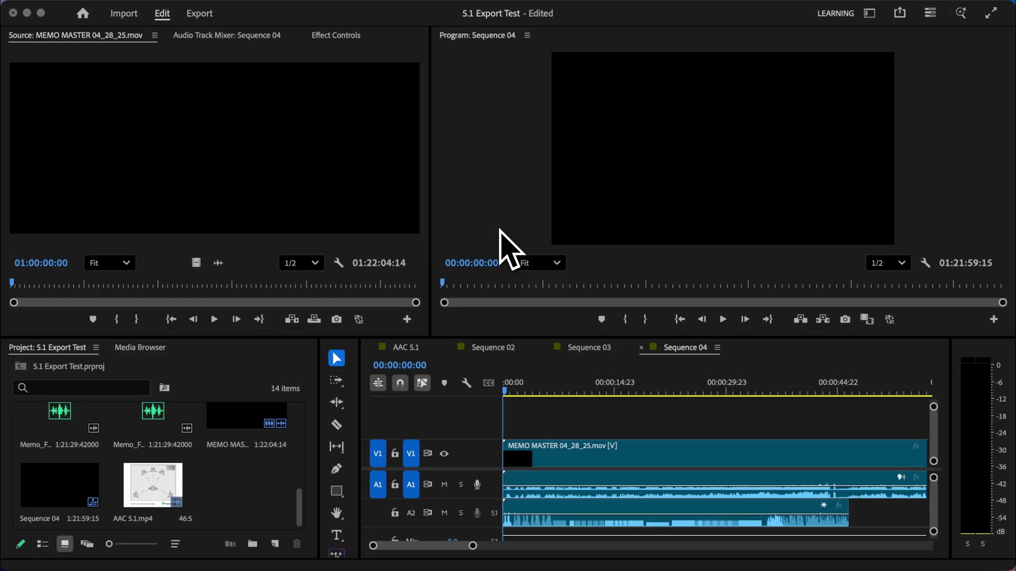
# Start a new sequence from the UHD (4K) 2160p 23.976 fps preset
pyautogui.click(129, 1)
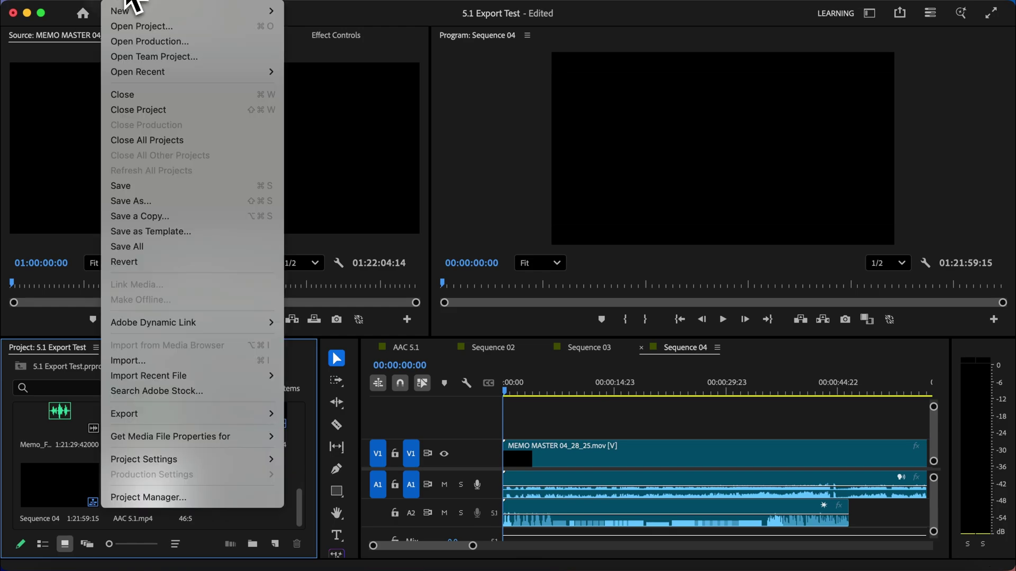
pyautogui.moveTo(154, 10)
pyautogui.click(327, 59)
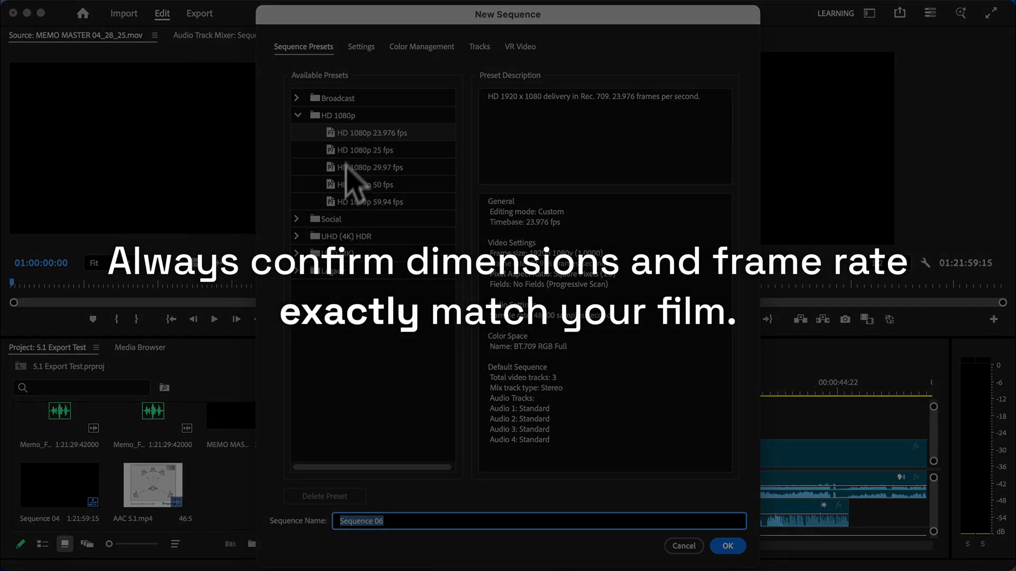
pyautogui.click(297, 255)
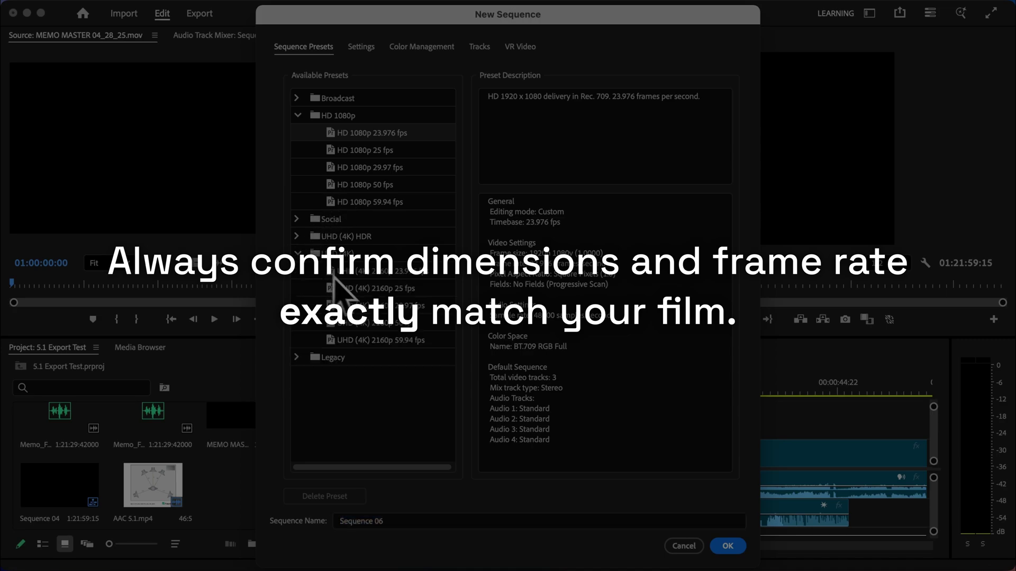
pyautogui.click(404, 271)
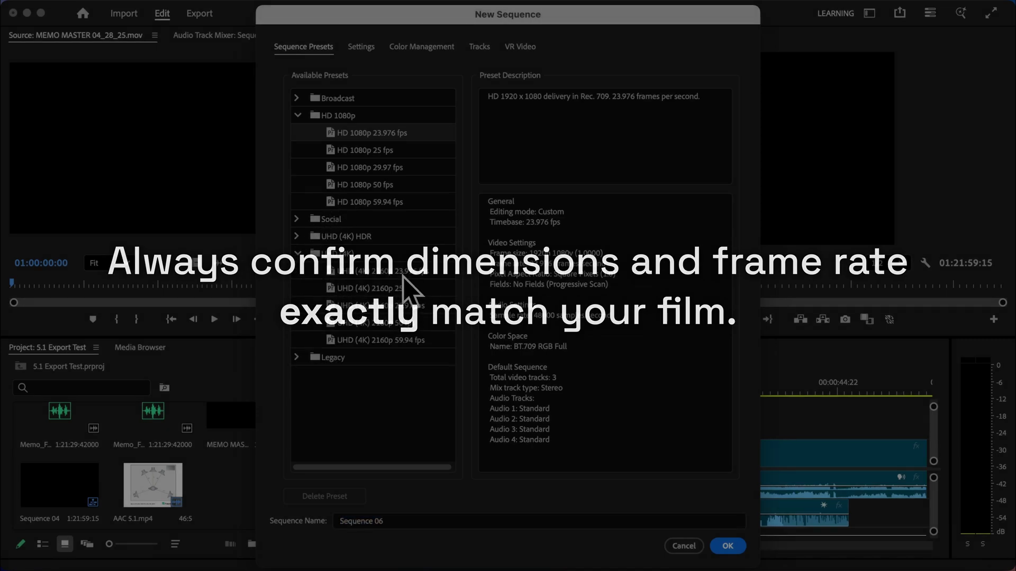
# Give the sequence one video track and a 5.1 audio mix, then create it
pyautogui.click(479, 47)
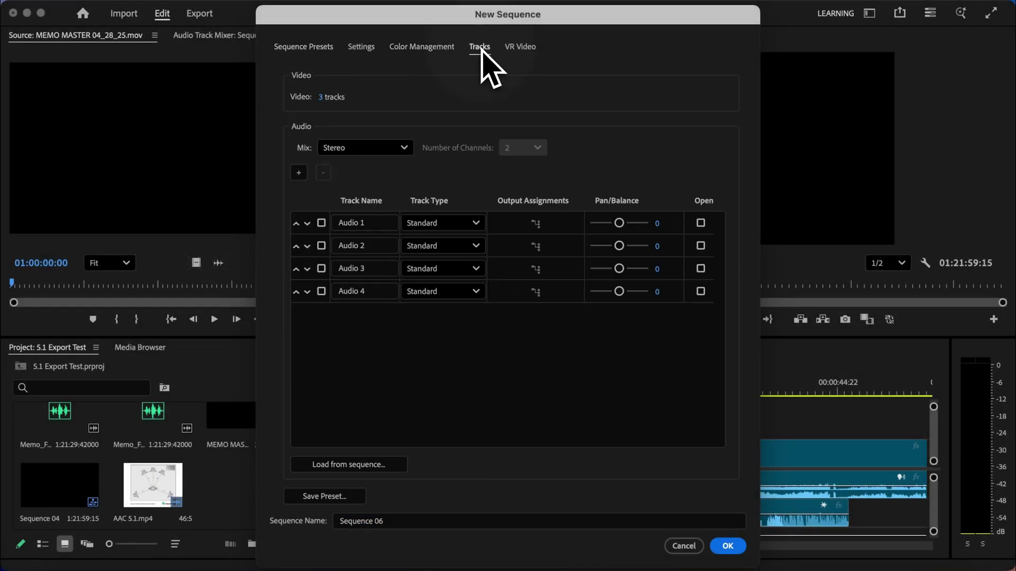
pyautogui.click(320, 97)
pyautogui.write('1')
pyautogui.click(360, 151)
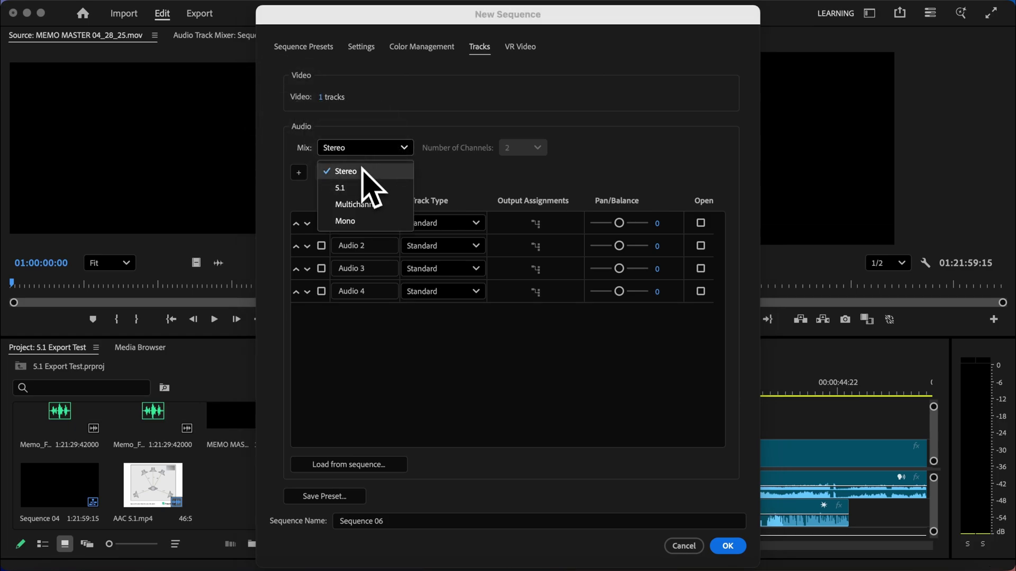
pyautogui.click(358, 190)
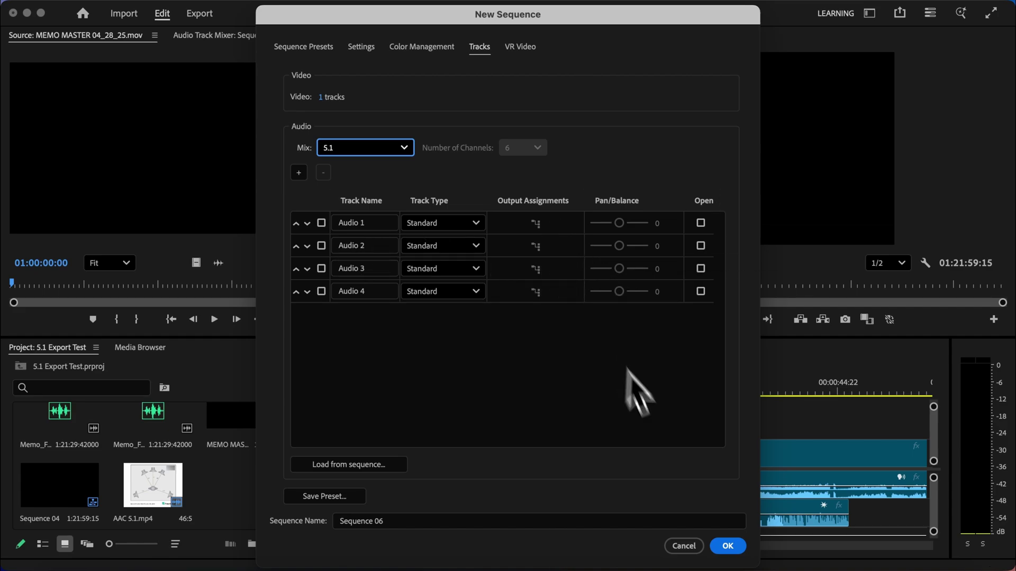
pyautogui.click(728, 546)
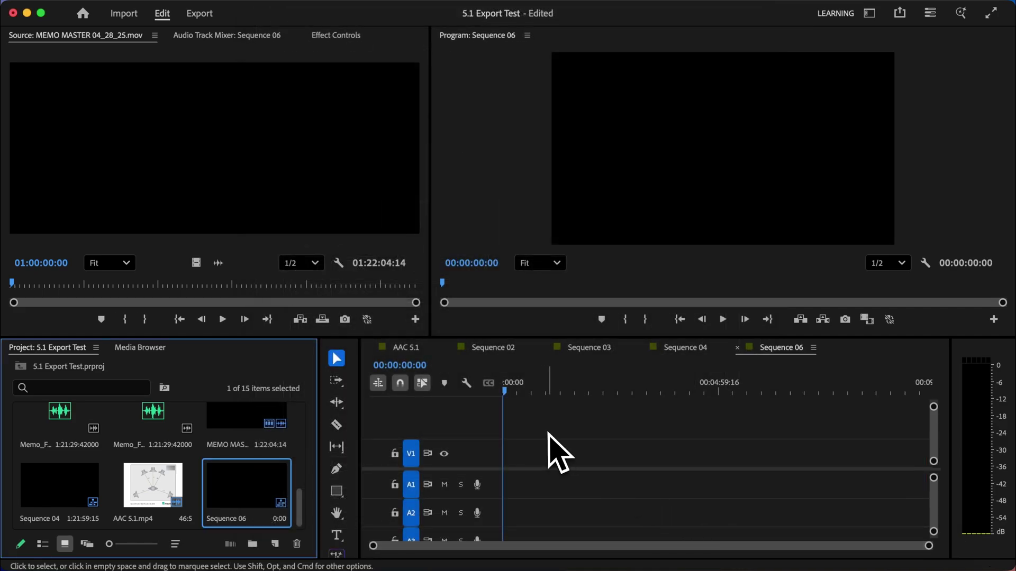
# Enlarge the timeline and add MEMO MASTER 04_28_25.mov, keeping the existing sequence settings
pyautogui.moveTo(521, 338); pyautogui.dragTo(517, 249)
pyautogui.scroll(-2, 517, 494)
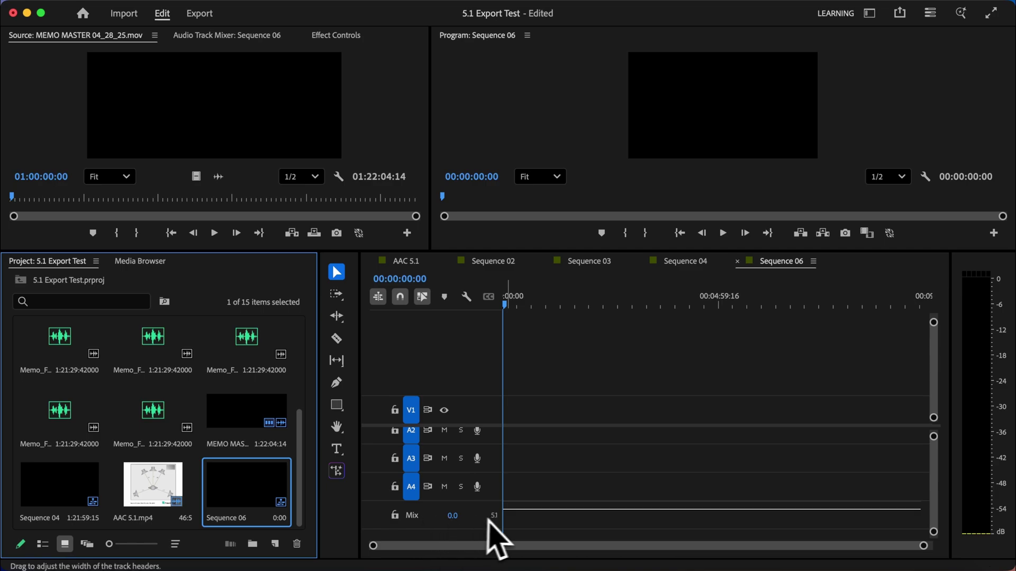
pyautogui.scroll(2, 502, 524)
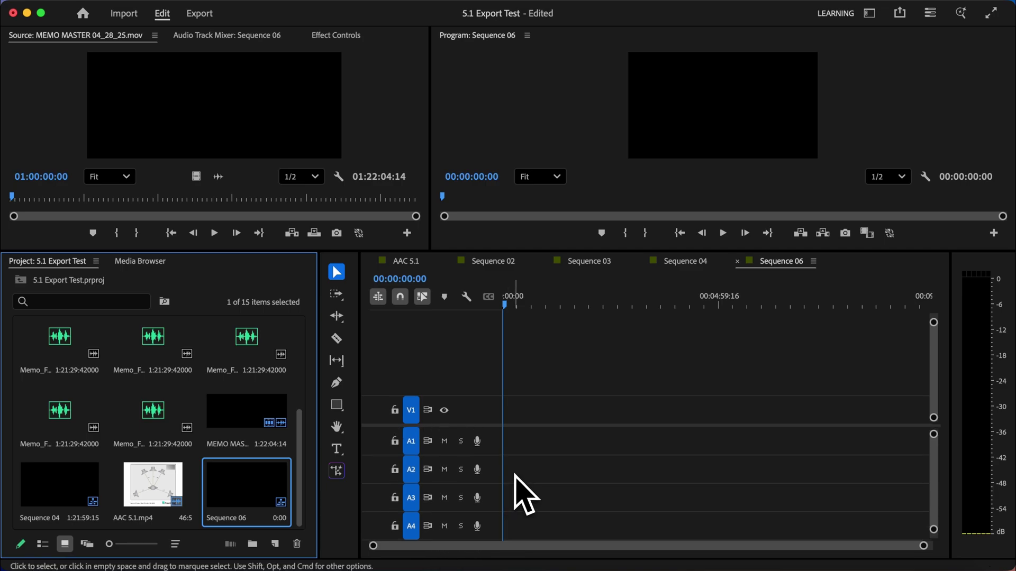
pyautogui.moveTo(238, 426); pyautogui.dragTo(533, 442)
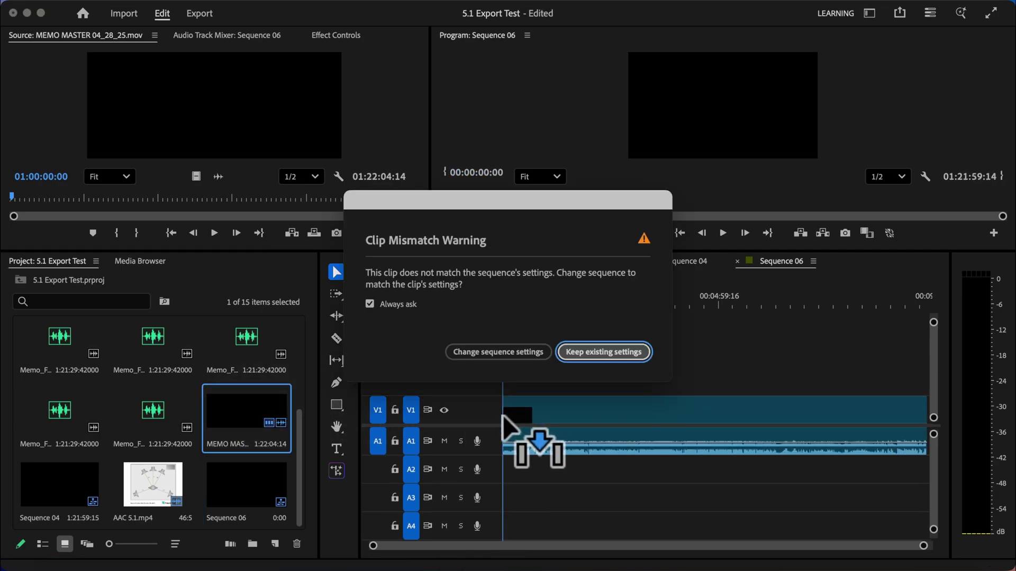
pyautogui.click(584, 355)
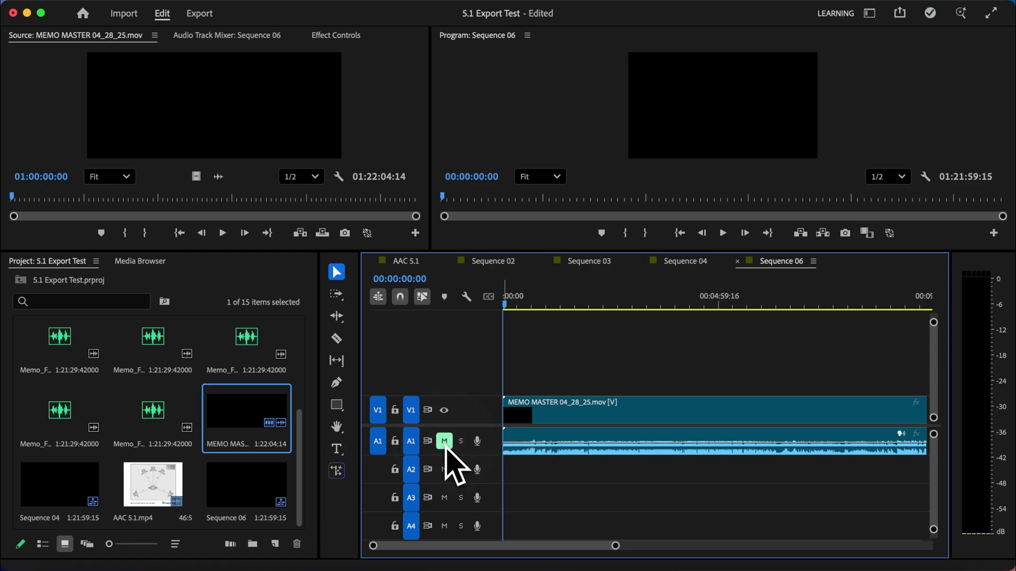
pyautogui.scroll(-2, 492, 483)
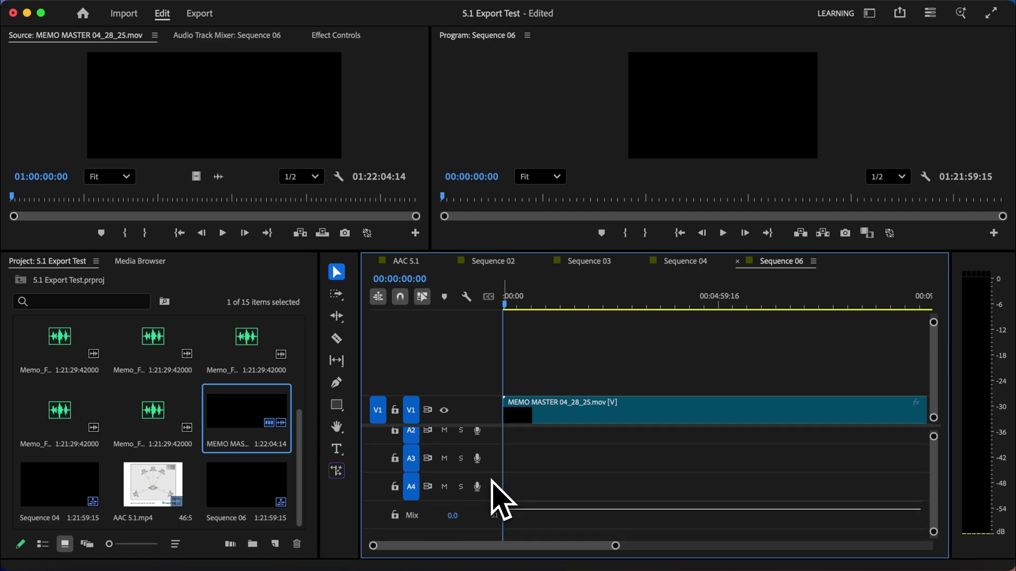
# Drop AAC 5.1.mp4 below the audio tracks and move the playhead about five seconds in
pyautogui.moveTo(153, 484); pyautogui.dragTo(547, 466)
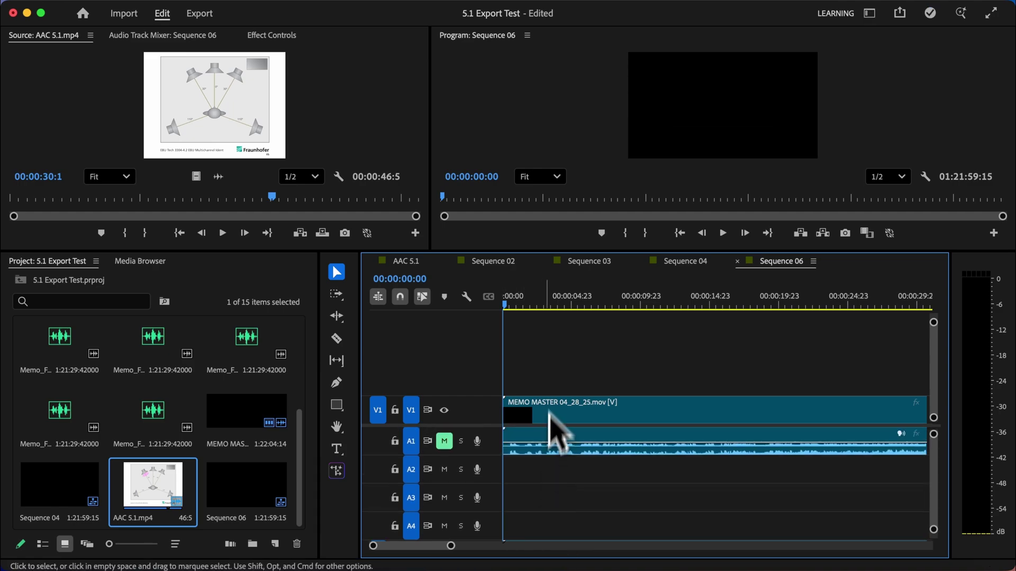
pyautogui.moveTo(567, 306); pyautogui.dragTo(575, 307)
pyautogui.press('Down')
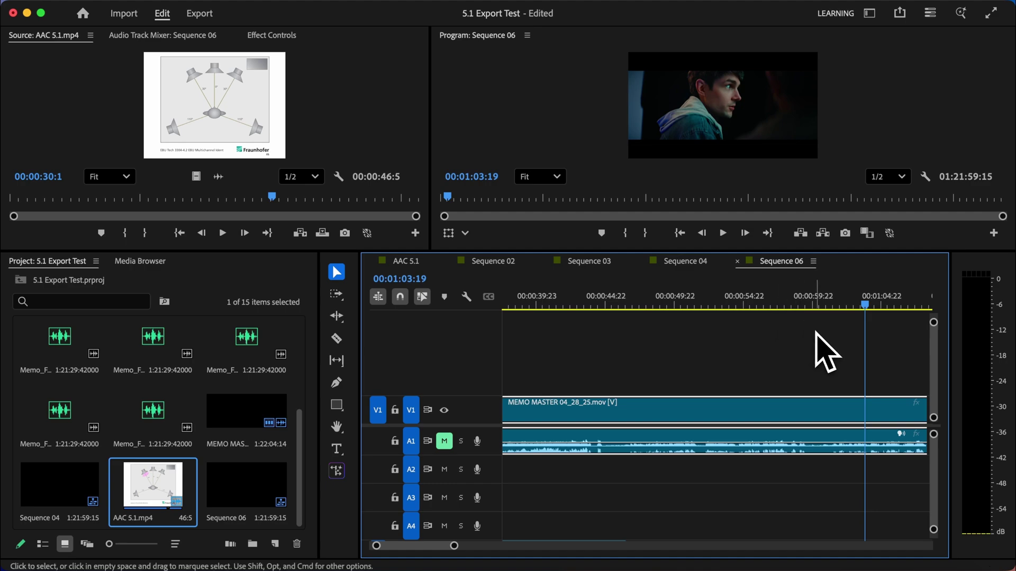
# Play back the sequence to check the sound, then select the 5.1 clip on A5
pyautogui.press('space')
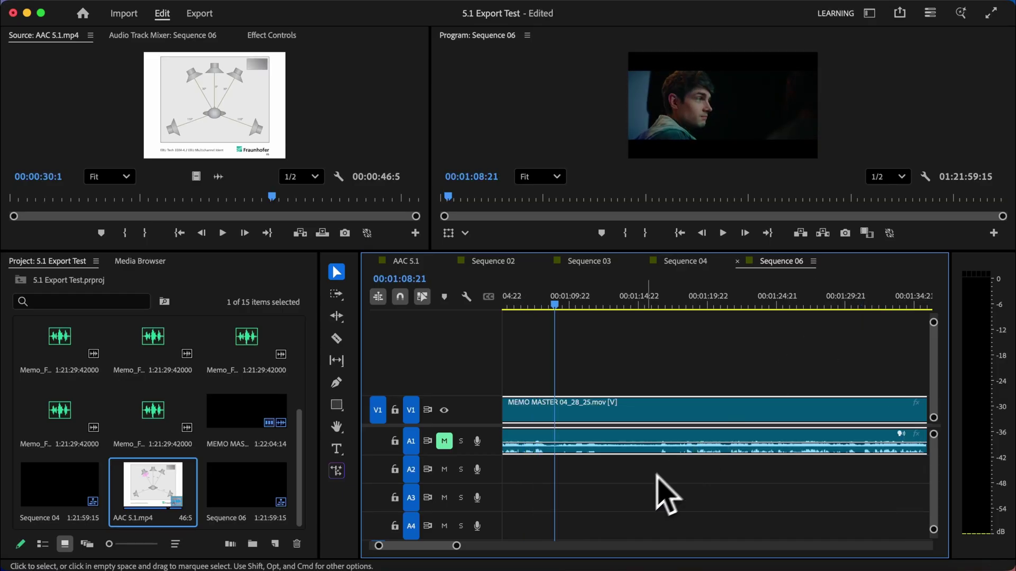
pyautogui.scroll(-3, 651, 492)
pyautogui.press('space')
pyautogui.hscroll(-3, 656, 503)
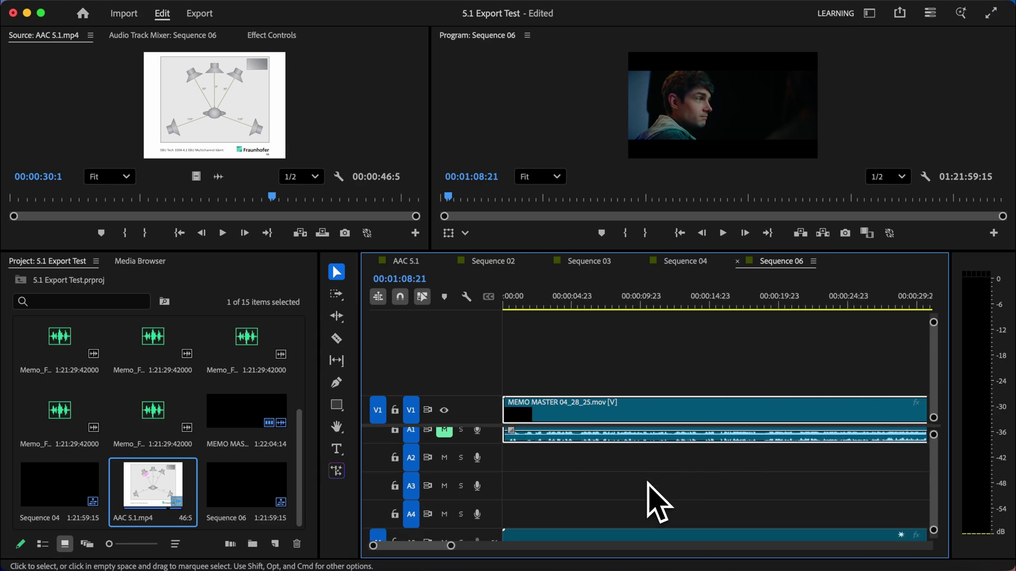
pyautogui.scroll(-2, 656, 503)
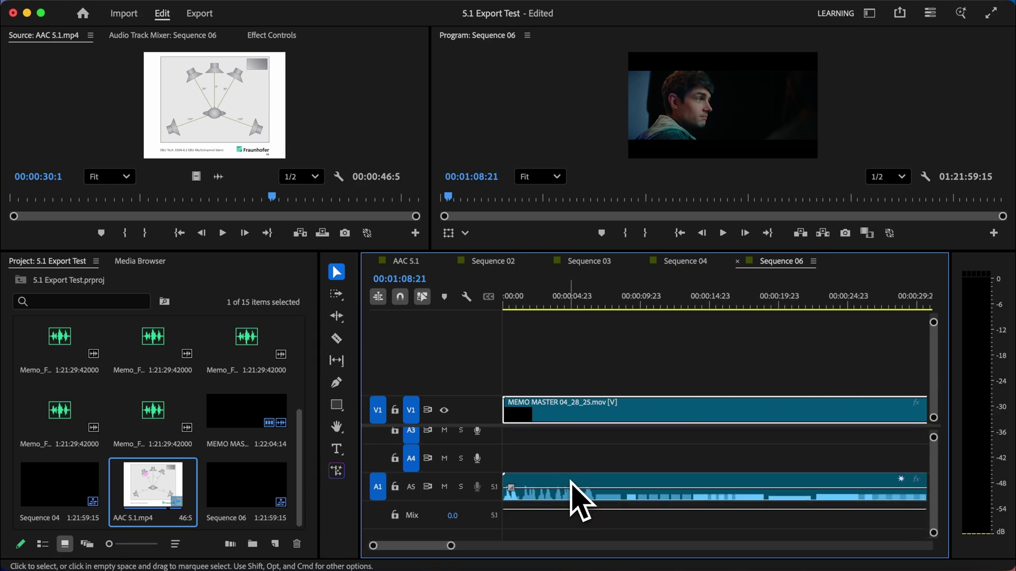
pyautogui.click(550, 483)
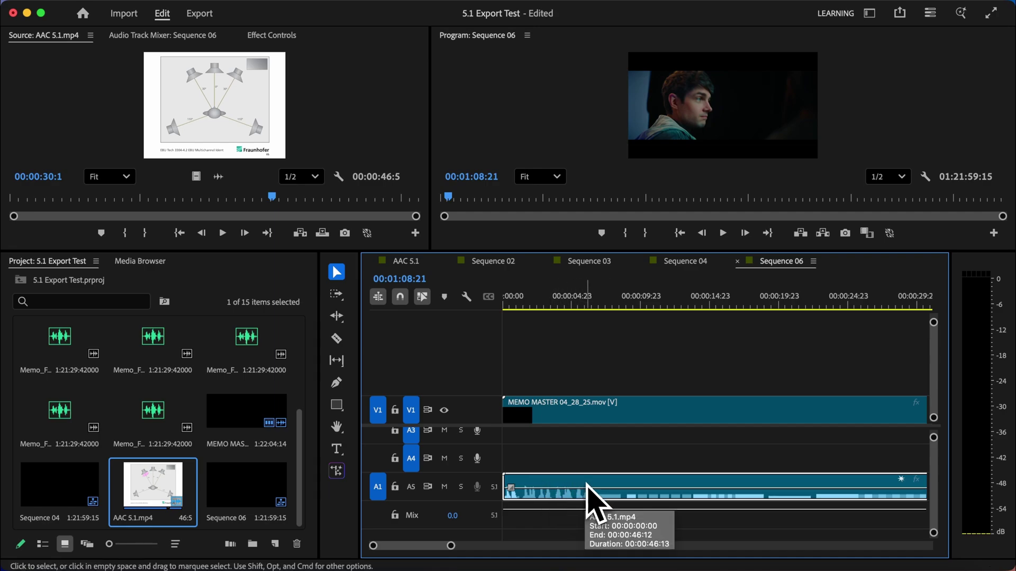
# Start another new sequence with a 6-channel Multichannel audio mix
pyautogui.click(125, 9)
pyautogui.moveTo(151, 18)
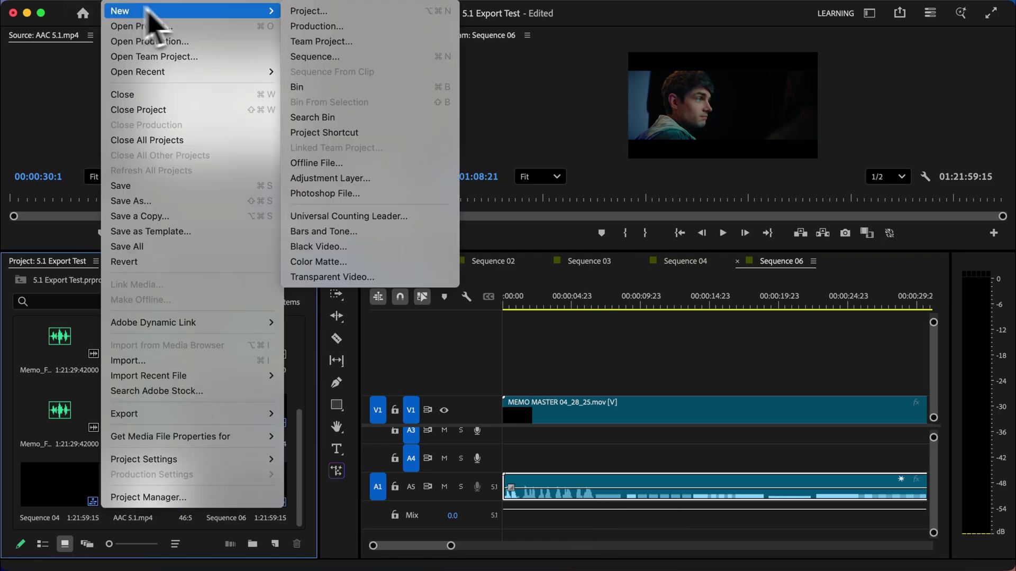
pyautogui.click(317, 57)
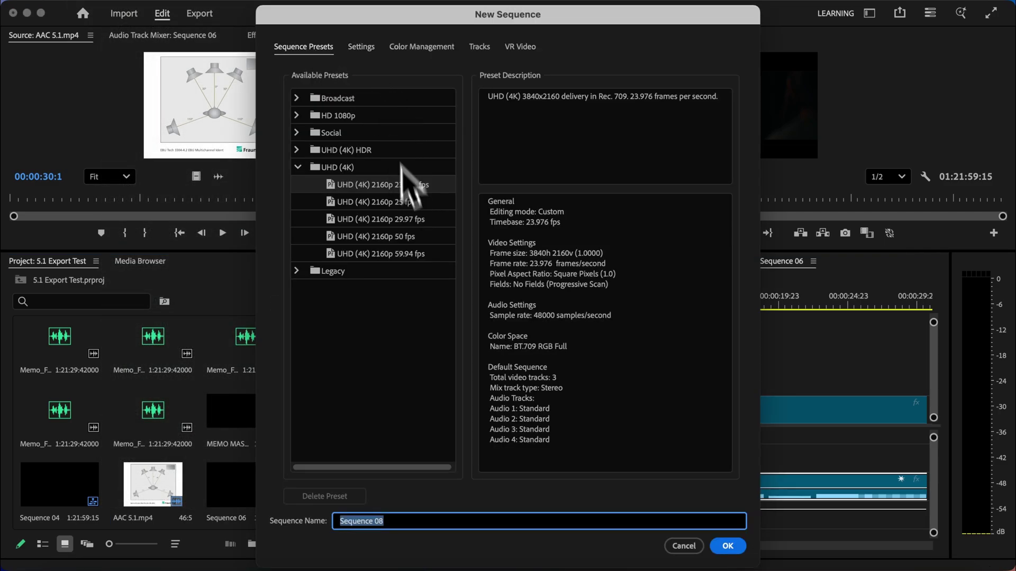
pyautogui.click(479, 46)
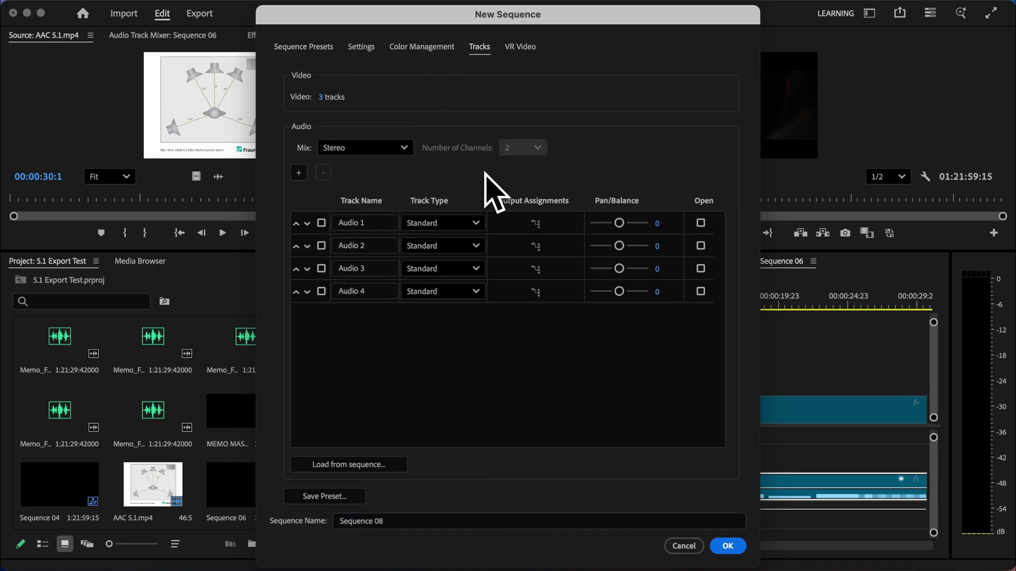
pyautogui.click(364, 150)
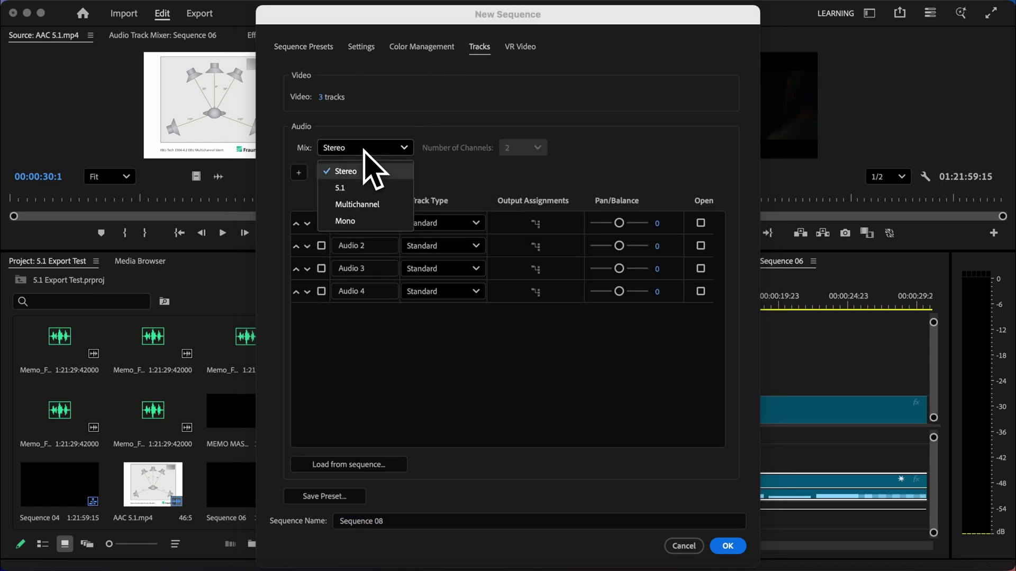
pyautogui.click(375, 208)
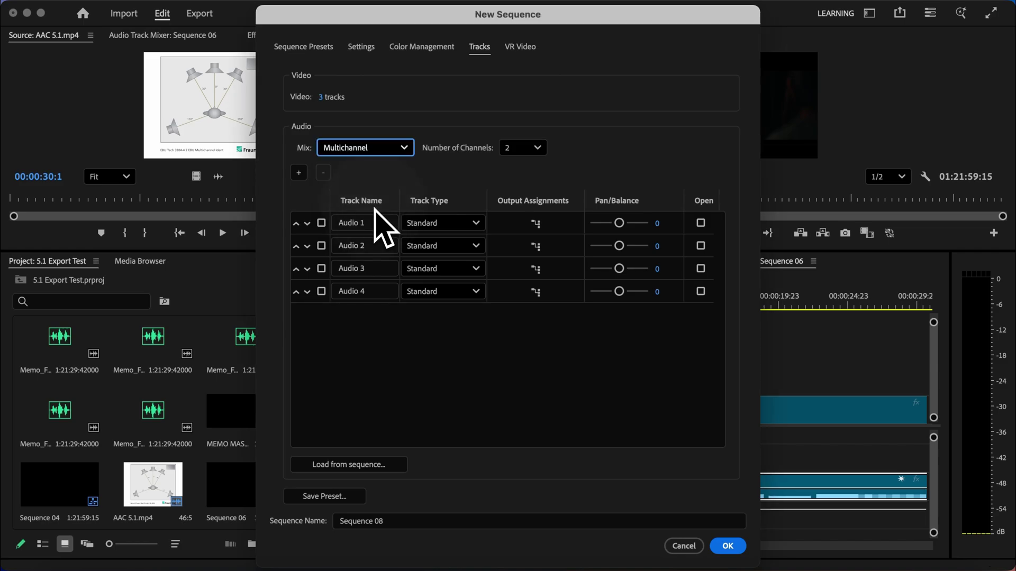
pyautogui.click(521, 152)
pyautogui.click(534, 238)
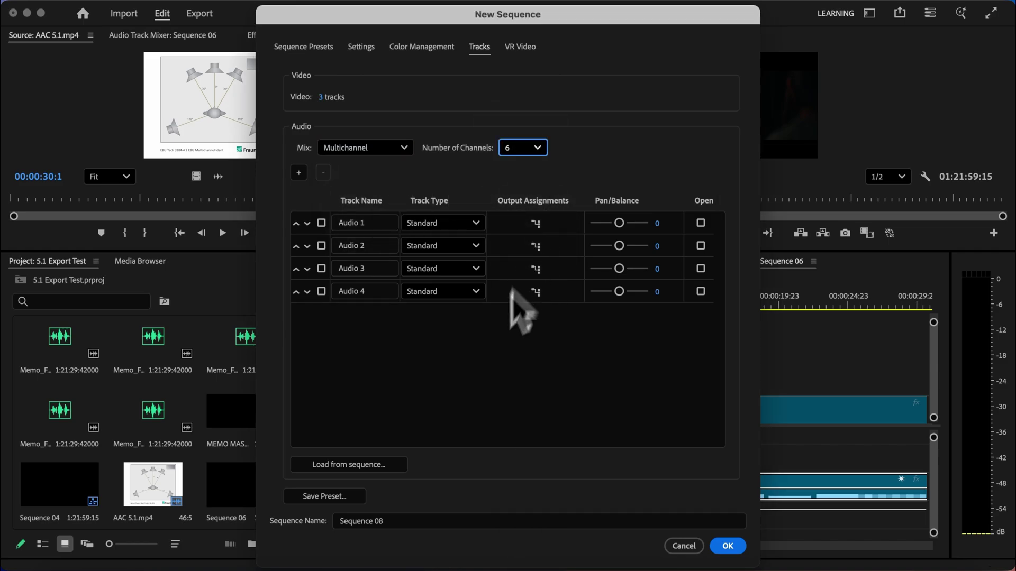
# Reduce to one video track and add Standard tracks Audio 5 and Audio 6
pyautogui.moveTo(322, 97); pyautogui.dragTo(272, 97)
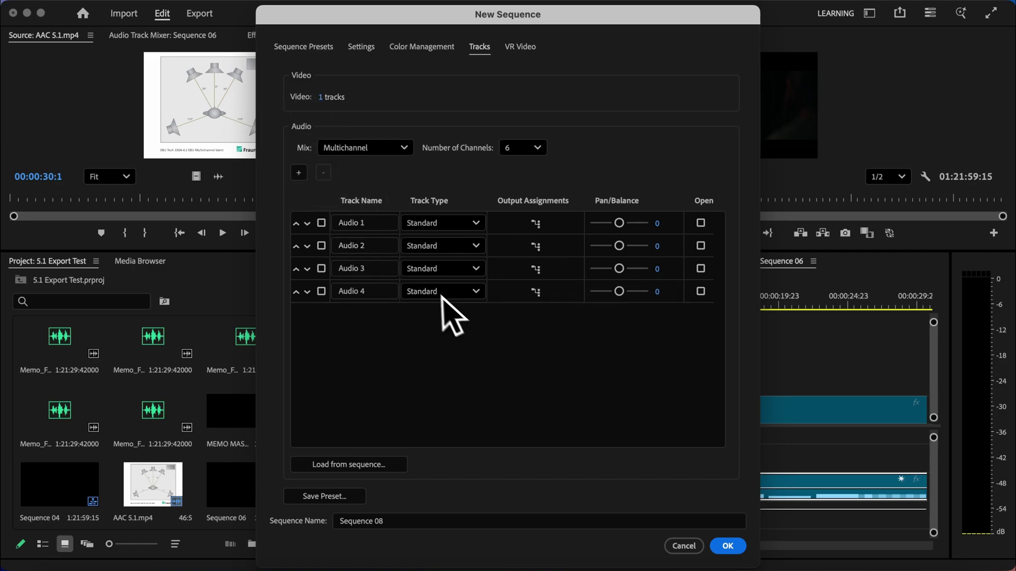
pyautogui.click(444, 227)
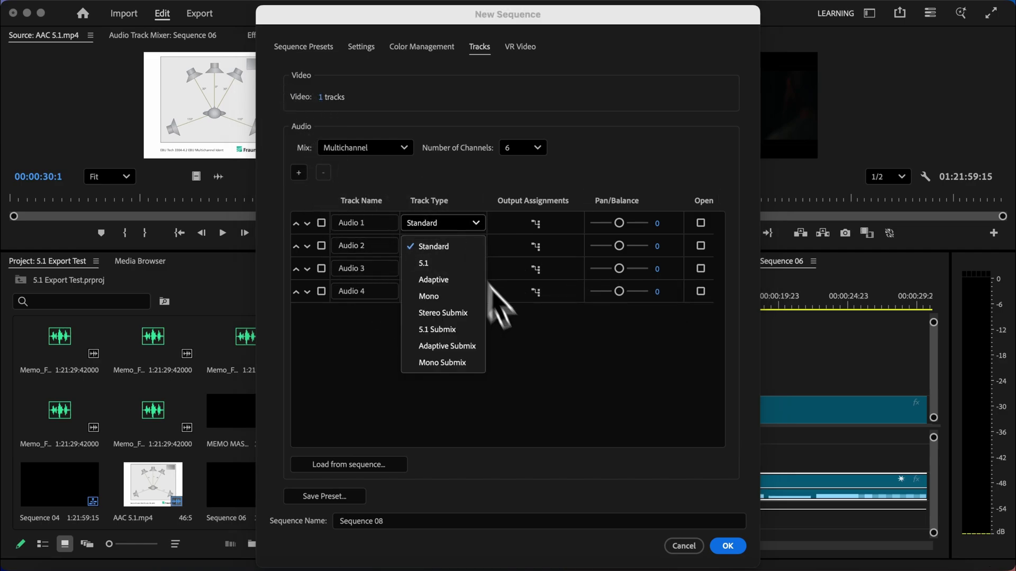
pyautogui.click(508, 352)
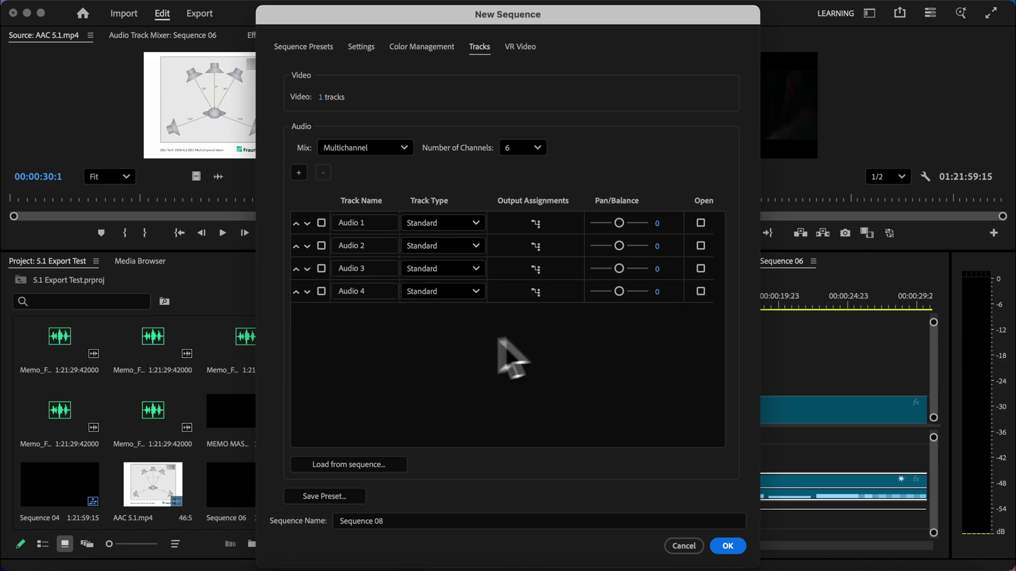
pyautogui.click(299, 172)
pyautogui.click(298, 172)
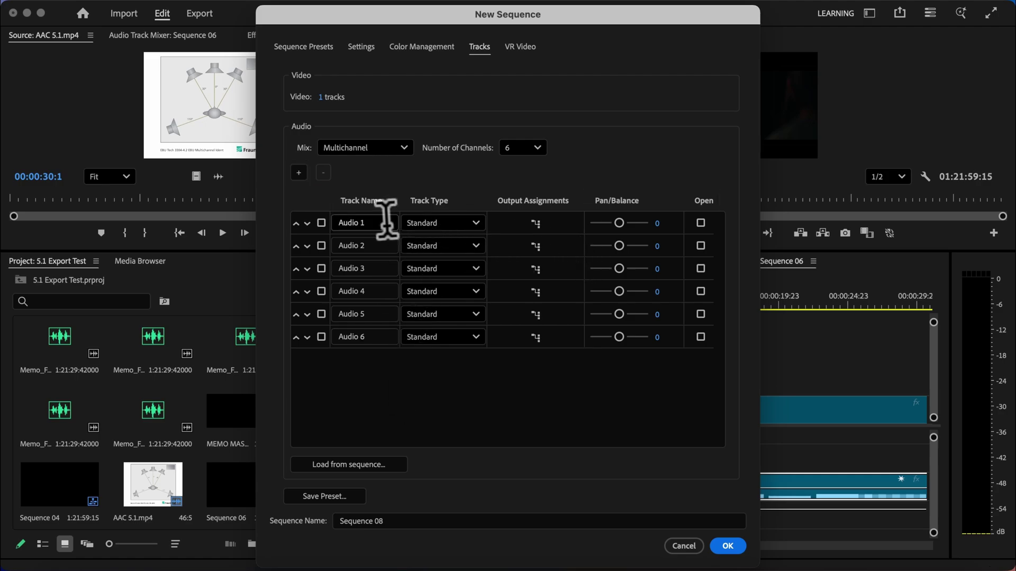
# Rename the first three tracks Left, Right and Center, panned -100, 100 and -100
pyautogui.press('super+a')
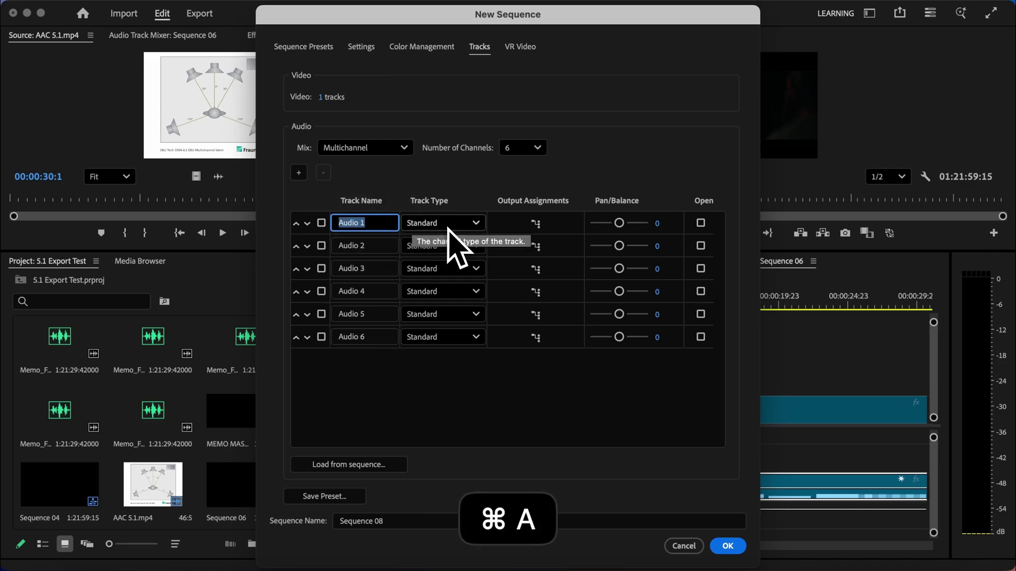
pyautogui.write('Left')
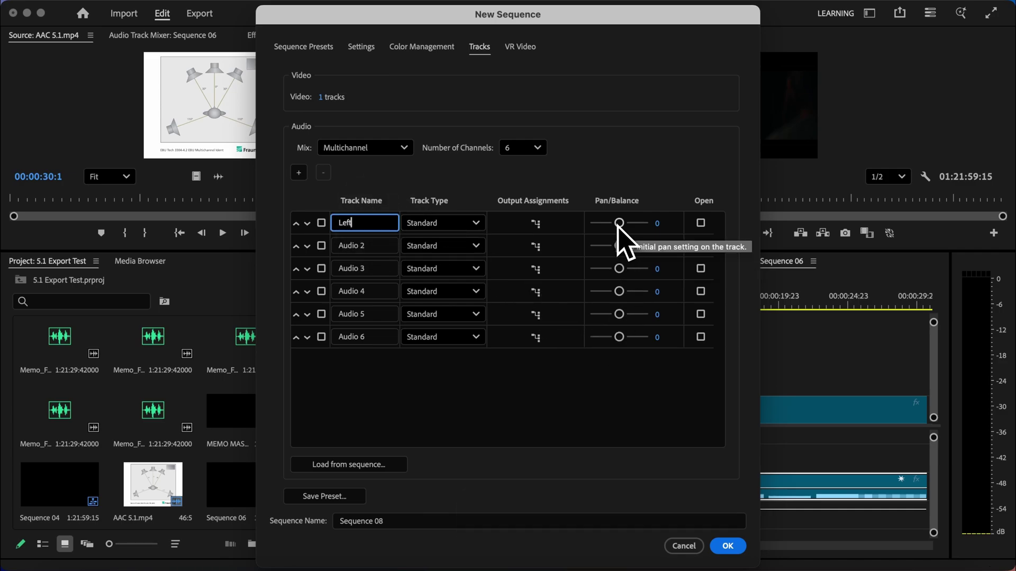
pyautogui.moveTo(619, 223); pyautogui.dragTo(569, 238)
pyautogui.click(364, 245)
pyautogui.press('super+a')
pyautogui.write('R')
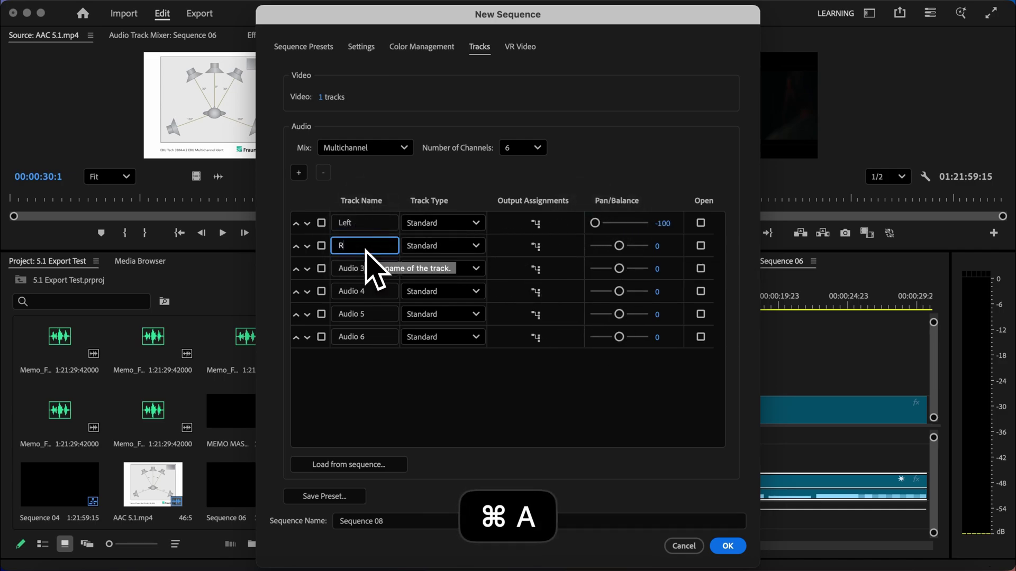
pyautogui.write('ight')
pyautogui.moveTo(619, 247); pyautogui.dragTo(643, 247)
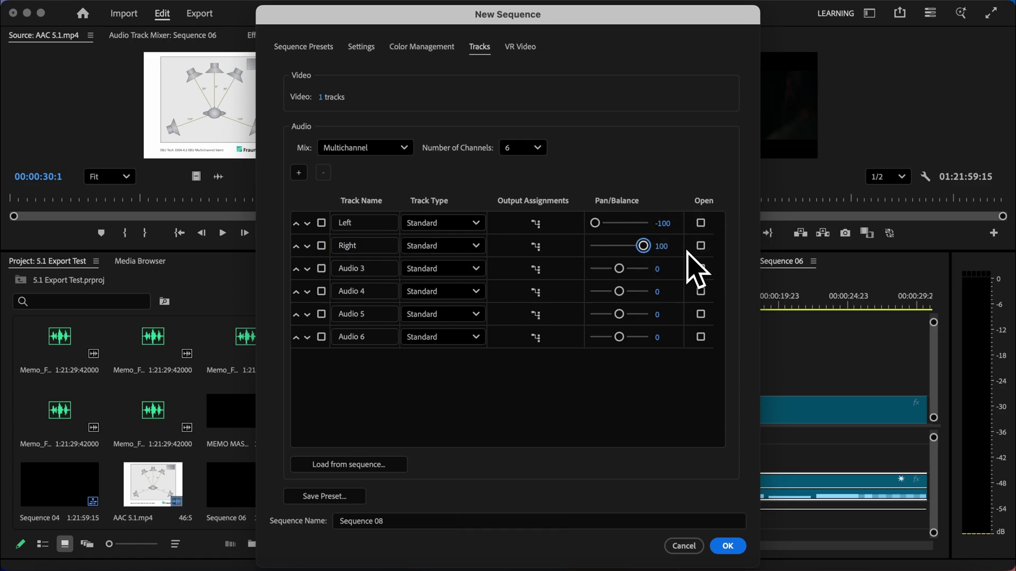
pyautogui.click(371, 269)
pyautogui.press('super+a')
pyautogui.write('Center')
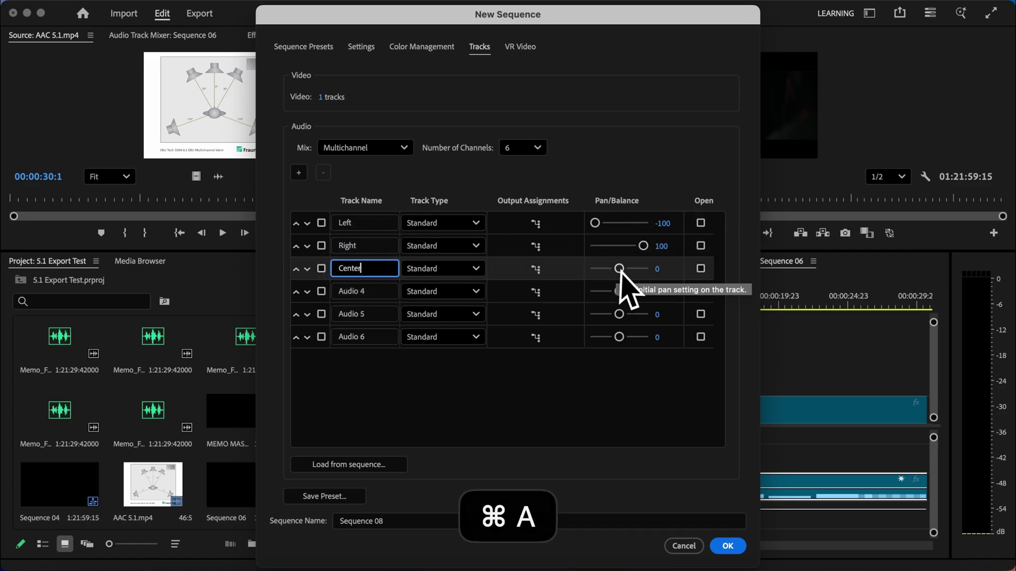
pyautogui.moveTo(620, 270); pyautogui.dragTo(566, 287)
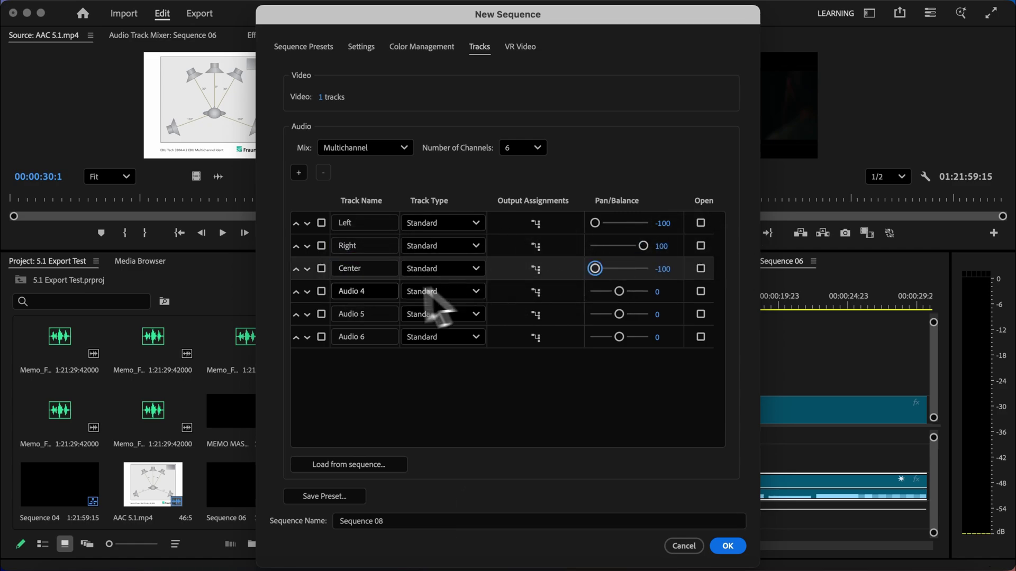
# Rename tracks four to six Lfe, Ls and Rs, panned 100, -100 and 100
pyautogui.click(373, 288)
pyautogui.press('super+a')
pyautogui.write('L')
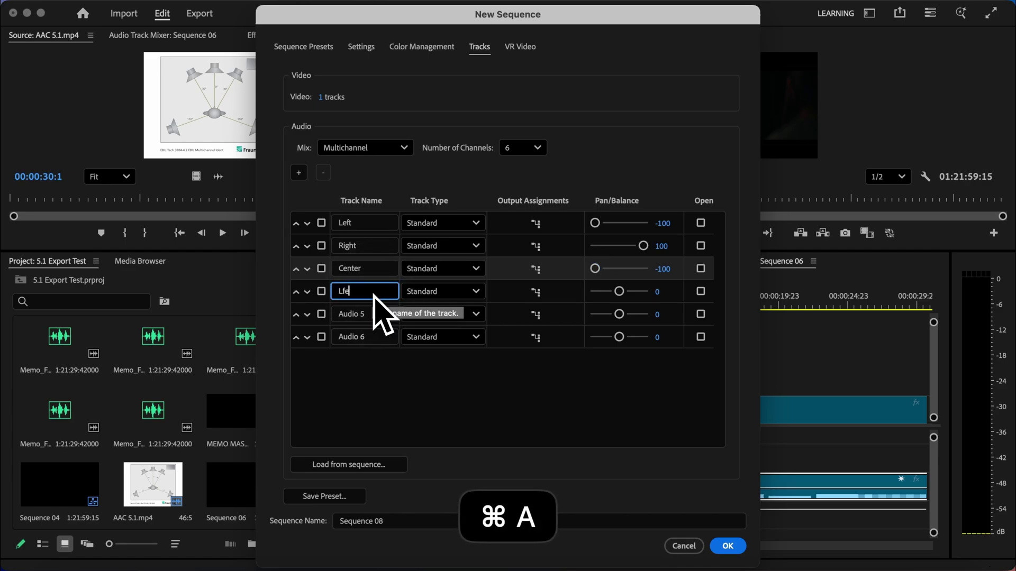
pyautogui.write('fe')
pyautogui.moveTo(619, 292); pyautogui.dragTo(687, 306)
pyautogui.click(359, 314)
pyautogui.press('super+a')
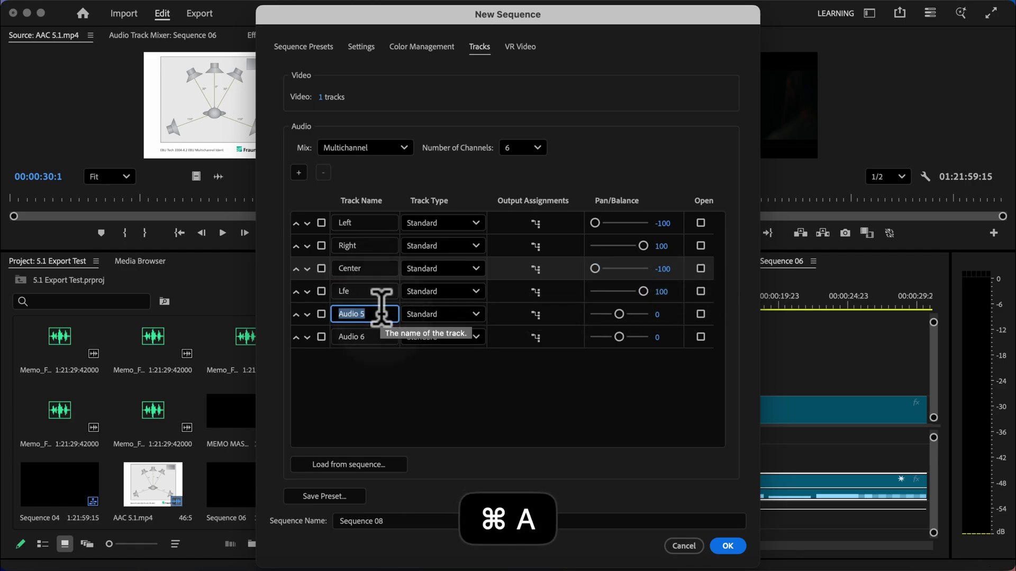
pyautogui.write('Ls')
pyautogui.moveTo(620, 314); pyautogui.dragTo(562, 332)
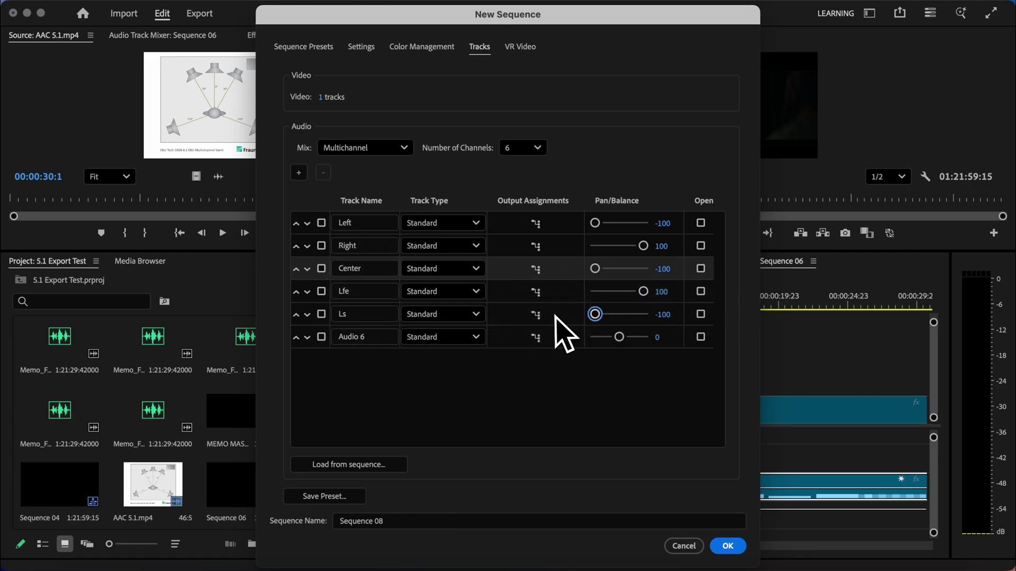
pyautogui.click(365, 337)
pyautogui.press('super+a')
pyautogui.write('Rs')
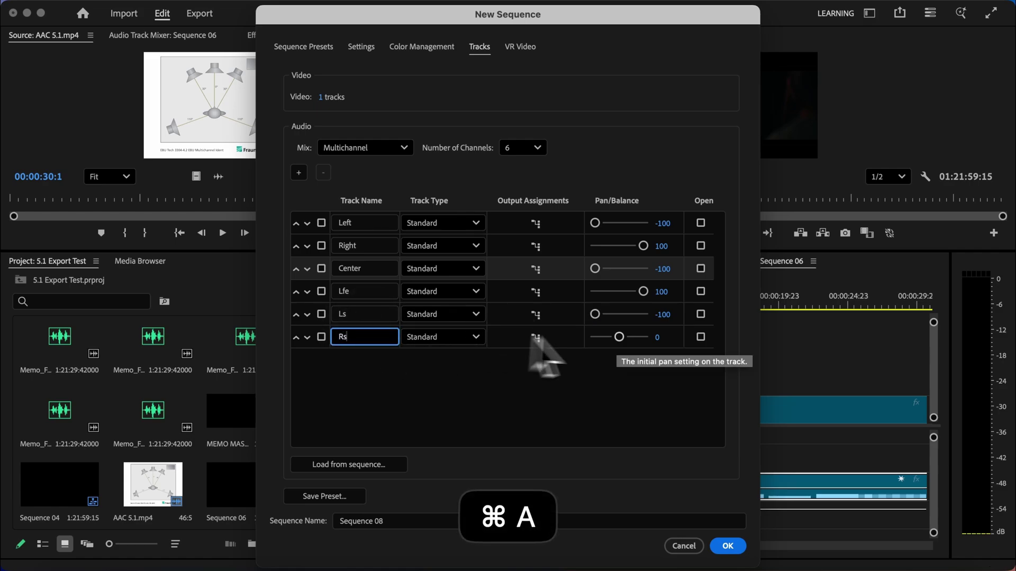
pyautogui.moveTo(619, 338); pyautogui.dragTo(665, 388)
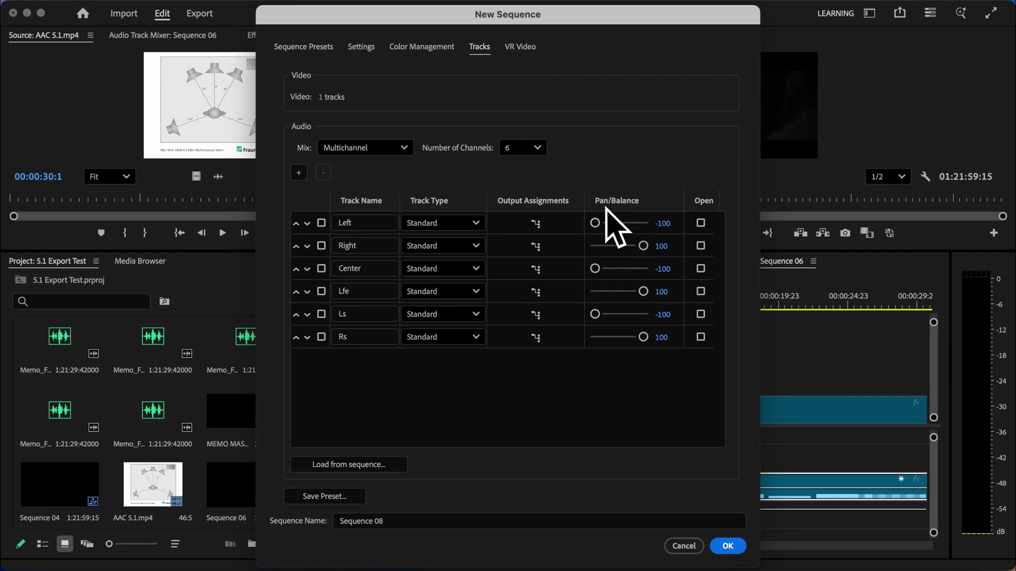
pyautogui.click(537, 224)
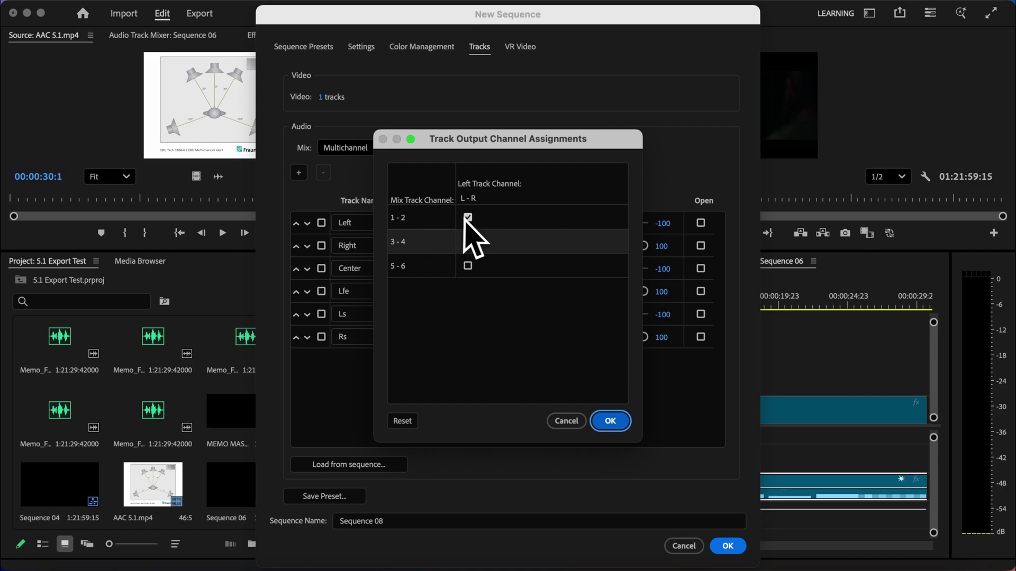
# Keep Left and Right on channels 1-2 and route Center and Lfe to channels 3-4
pyautogui.click(614, 419)
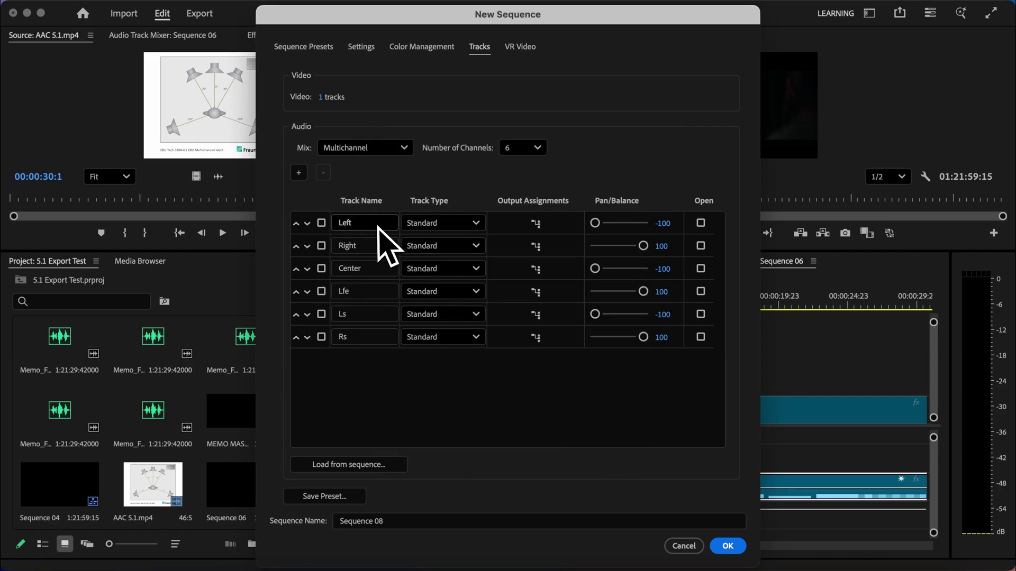
pyautogui.click(536, 247)
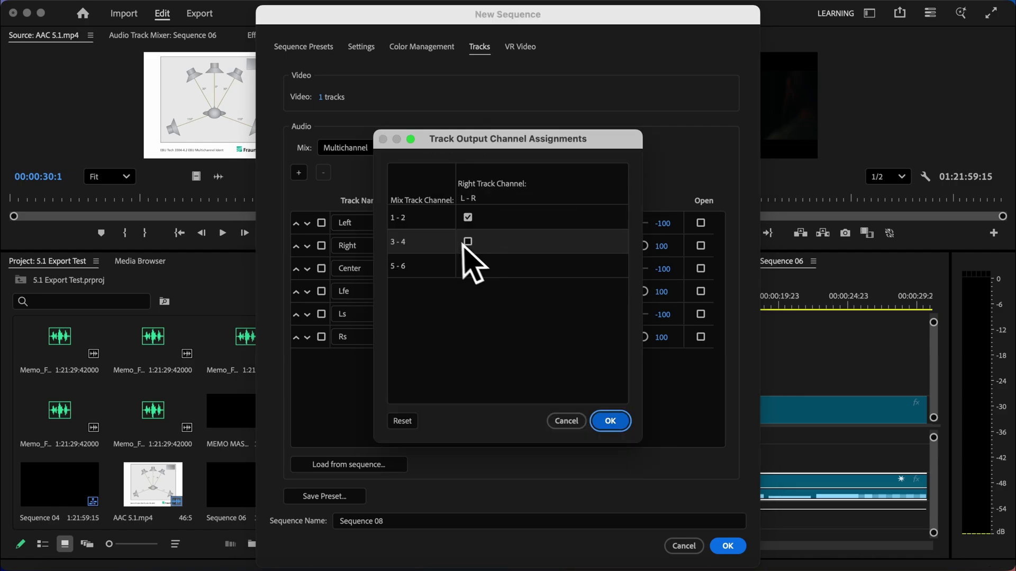
pyautogui.click(577, 420)
pyautogui.click(535, 271)
pyautogui.click(468, 242)
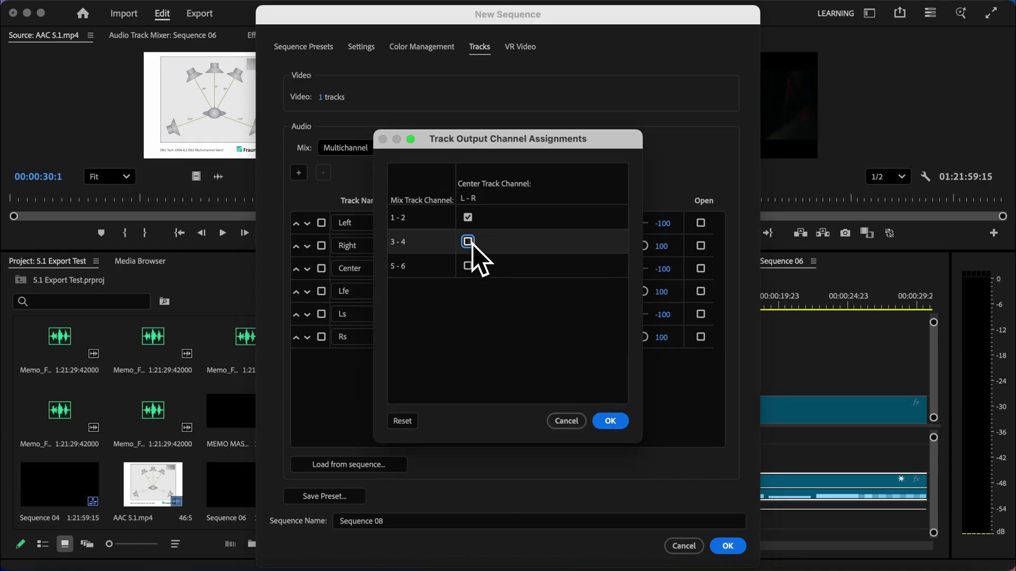
pyautogui.click(610, 422)
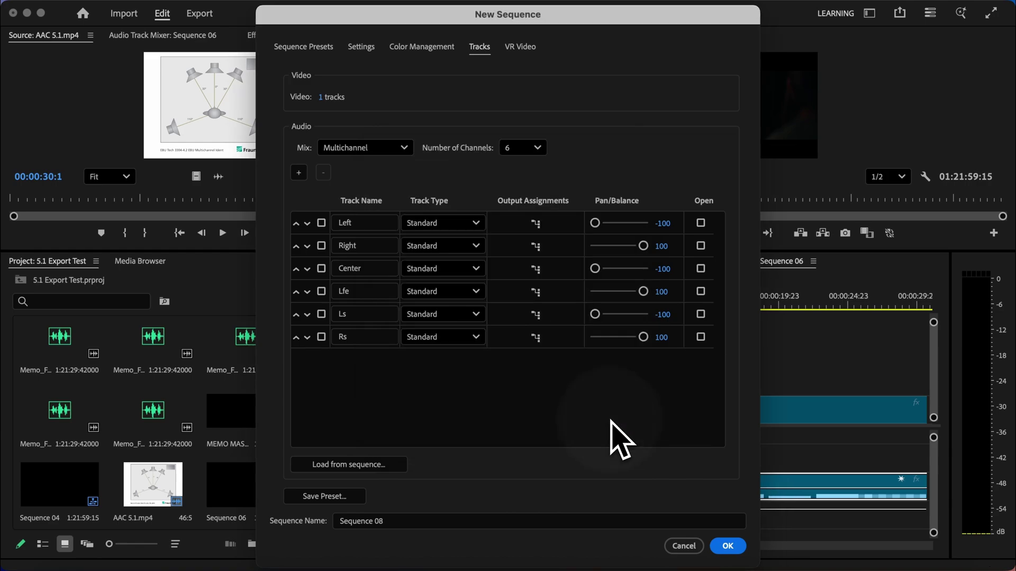
pyautogui.click(536, 292)
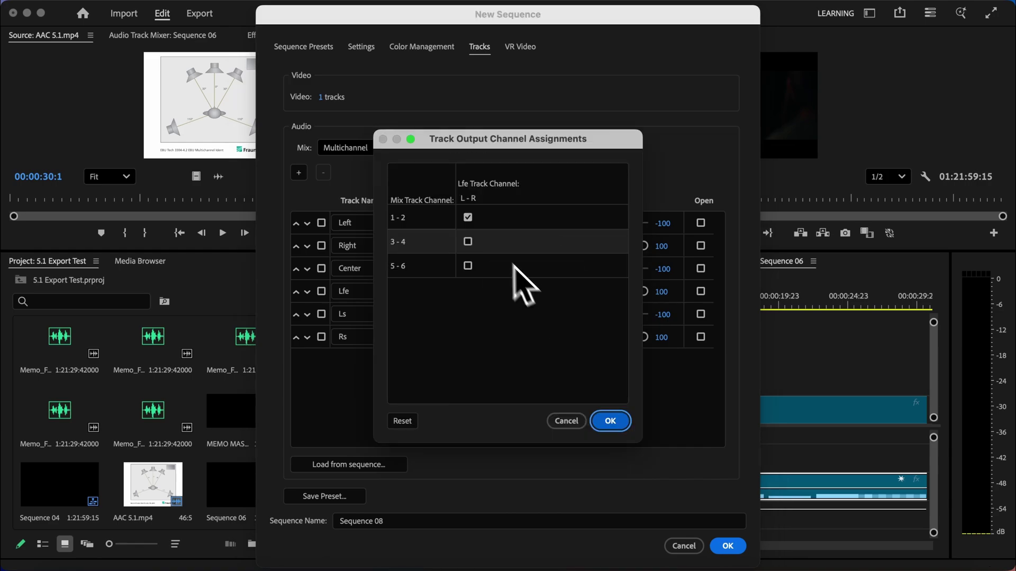
pyautogui.click(468, 241)
pyautogui.click(610, 421)
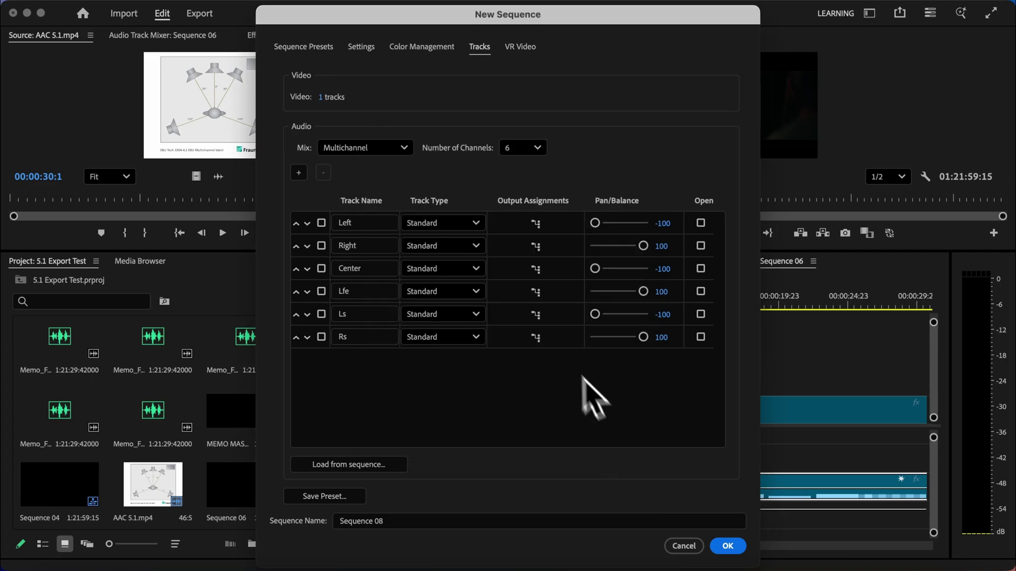
# Route Ls and Rs to channels 5-6 and create Sequence 08
pyautogui.click(536, 315)
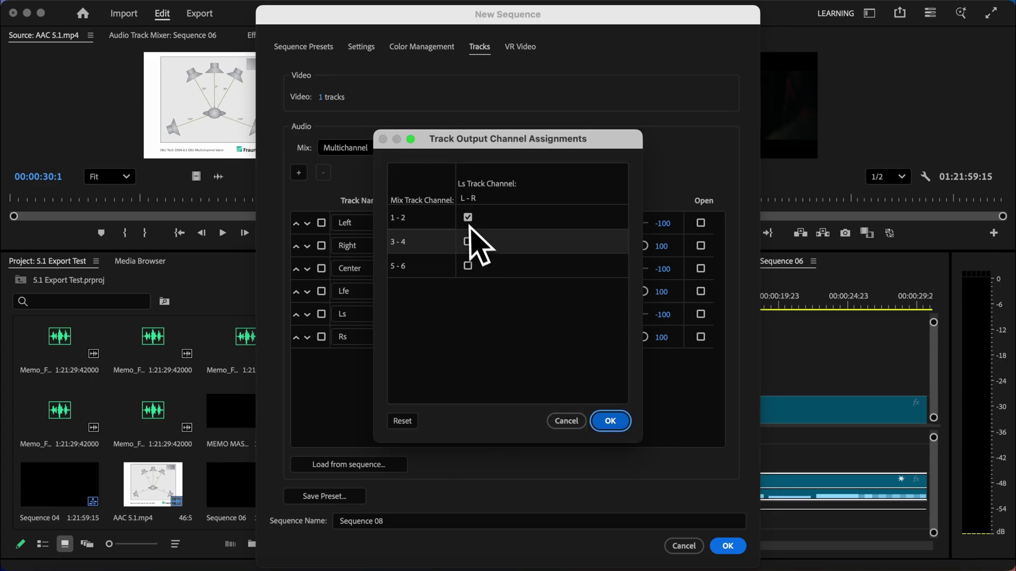
pyautogui.click(468, 266)
pyautogui.click(610, 422)
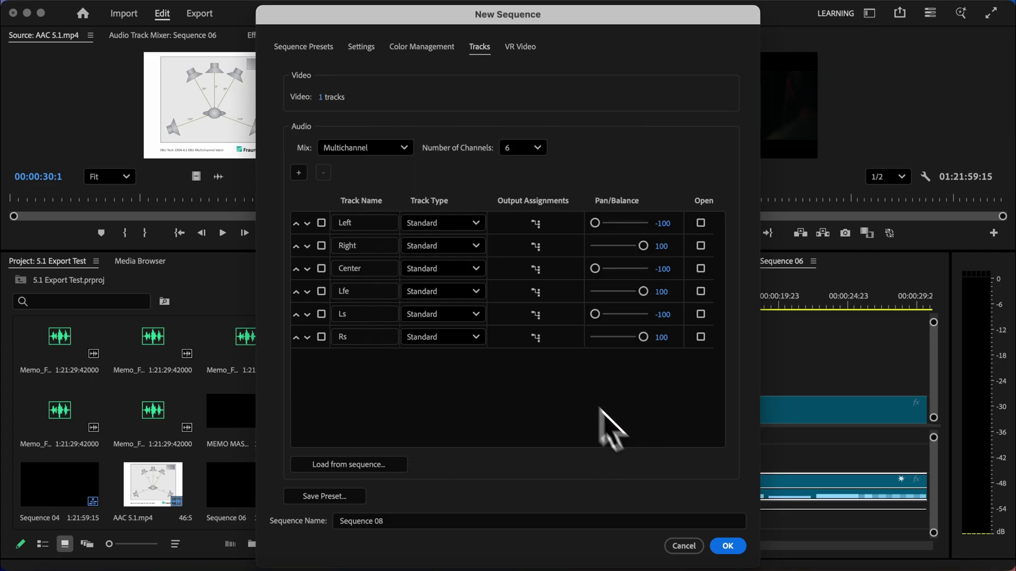
pyautogui.click(535, 338)
pyautogui.click(467, 265)
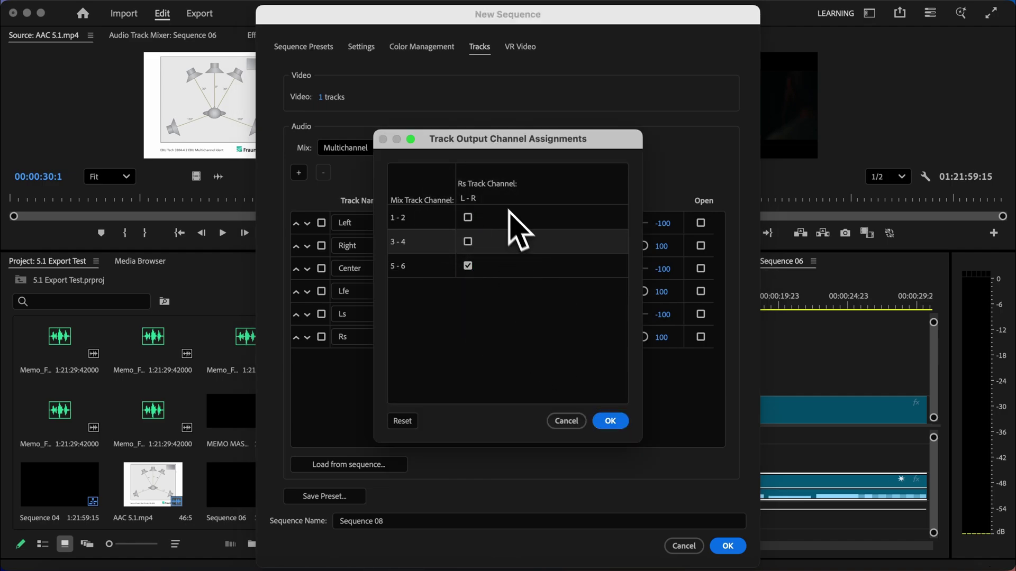
pyautogui.press('Return')
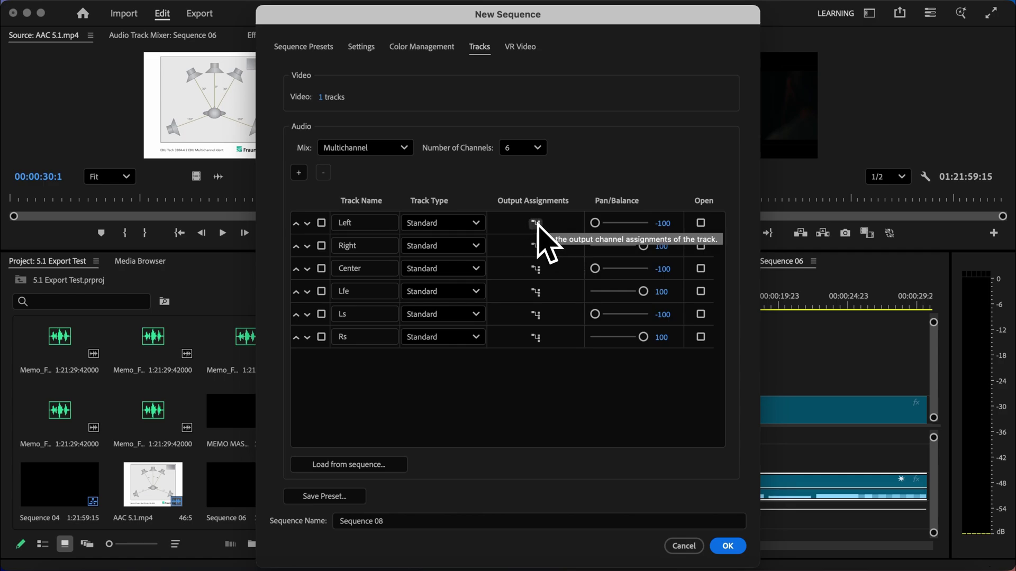
pyautogui.click(730, 547)
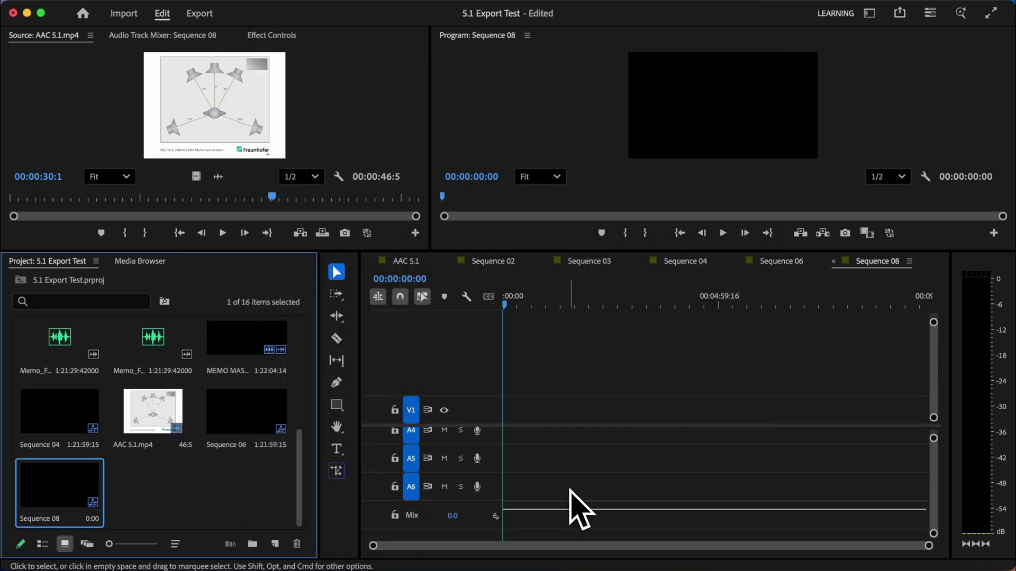
# Place the L, R, C, LFE, Ls and Rs WAV stems on tracks A1–A6 in order, then zoom out
pyautogui.scroll(1, 506, 449)
pyautogui.scroll(-4, 508, 460)
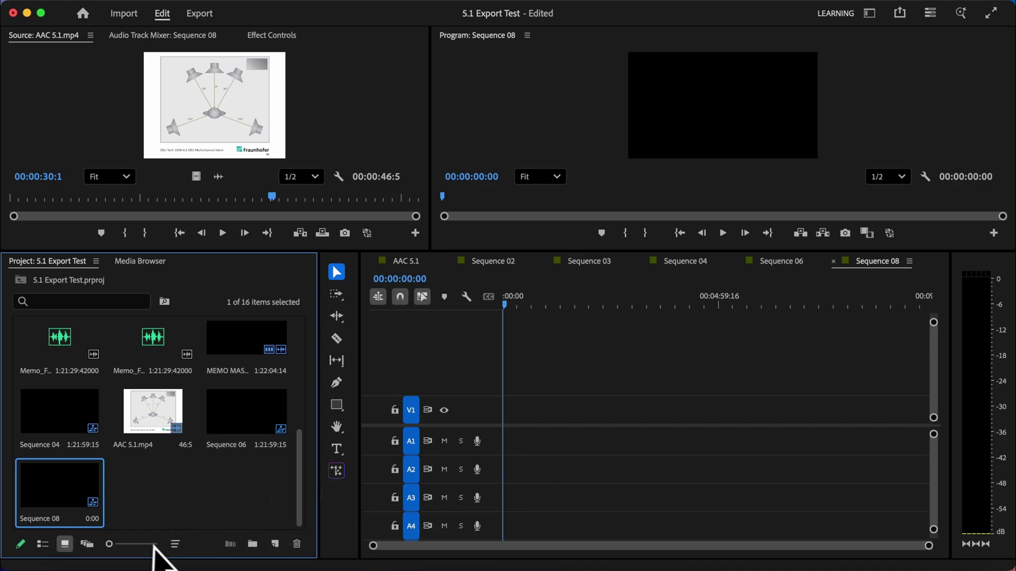
pyautogui.click(46, 545)
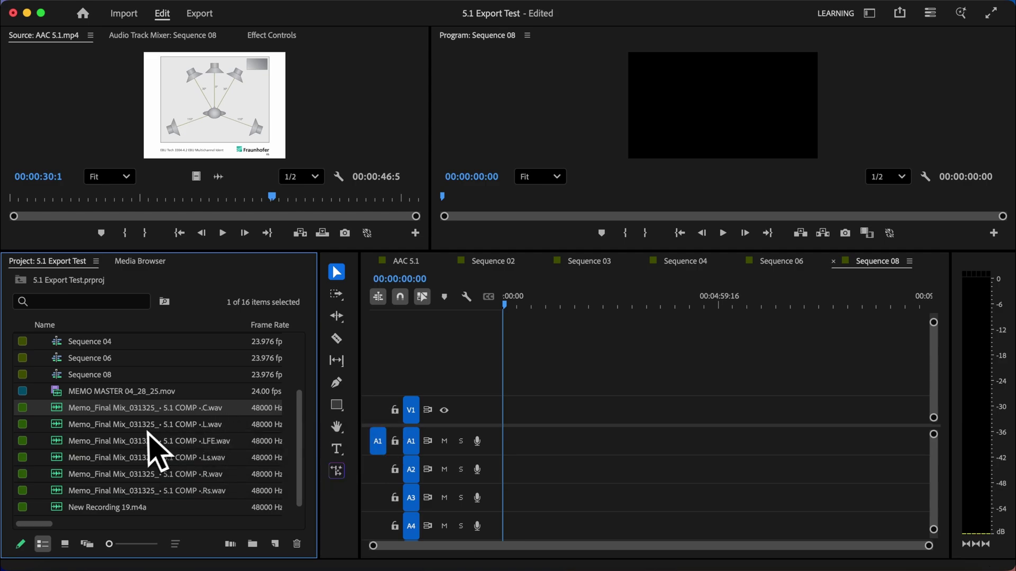
pyautogui.moveTo(59, 429); pyautogui.dragTo(499, 450)
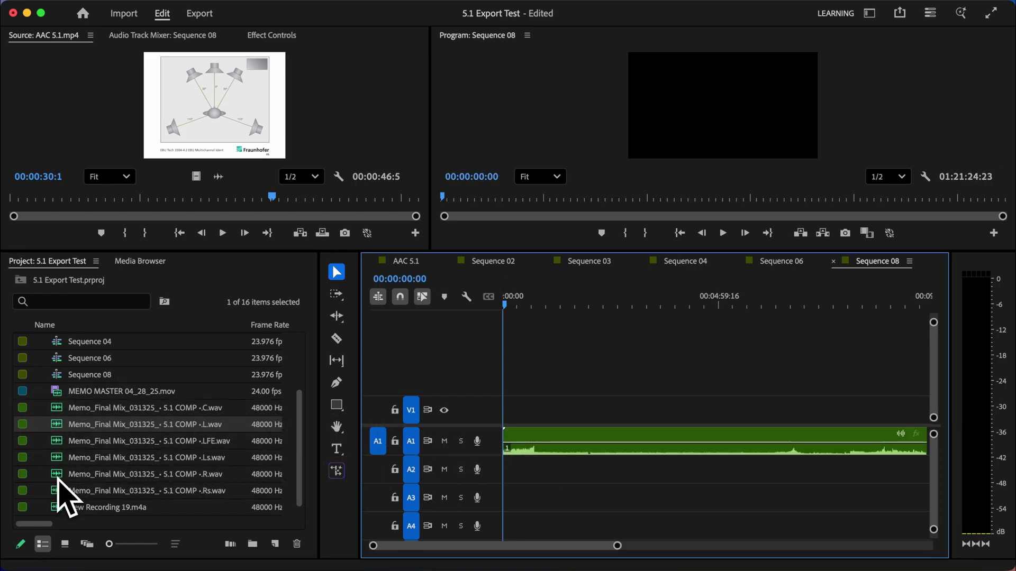
pyautogui.moveTo(58, 478); pyautogui.dragTo(493, 474)
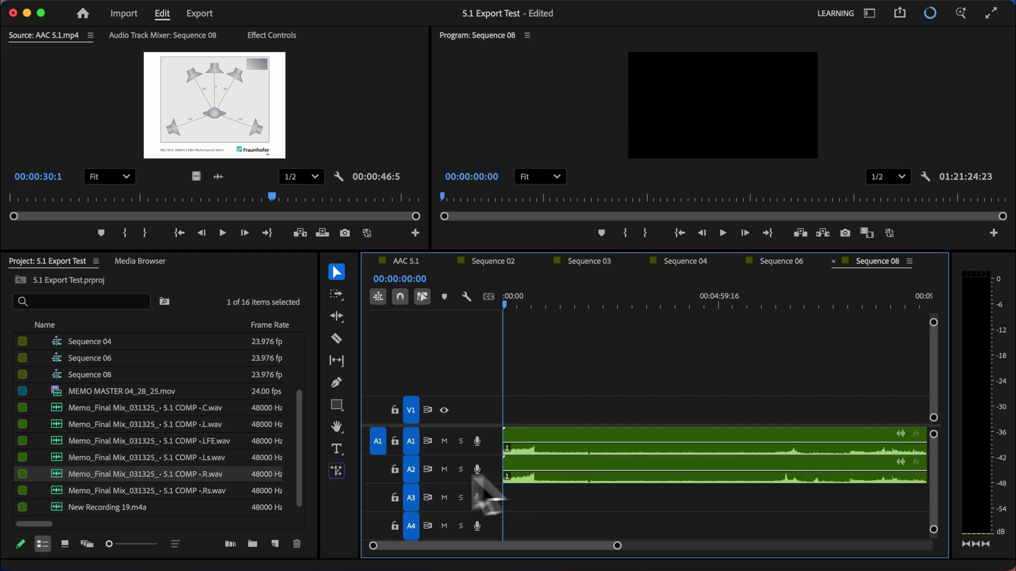
pyautogui.moveTo(62, 410); pyautogui.dragTo(545, 547)
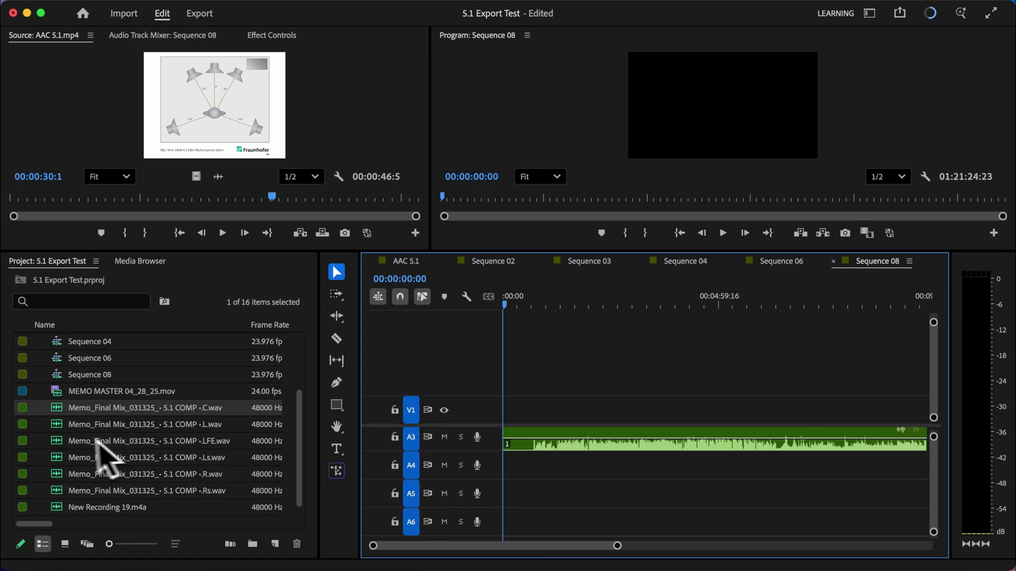
pyautogui.moveTo(56, 442); pyautogui.dragTo(502, 483)
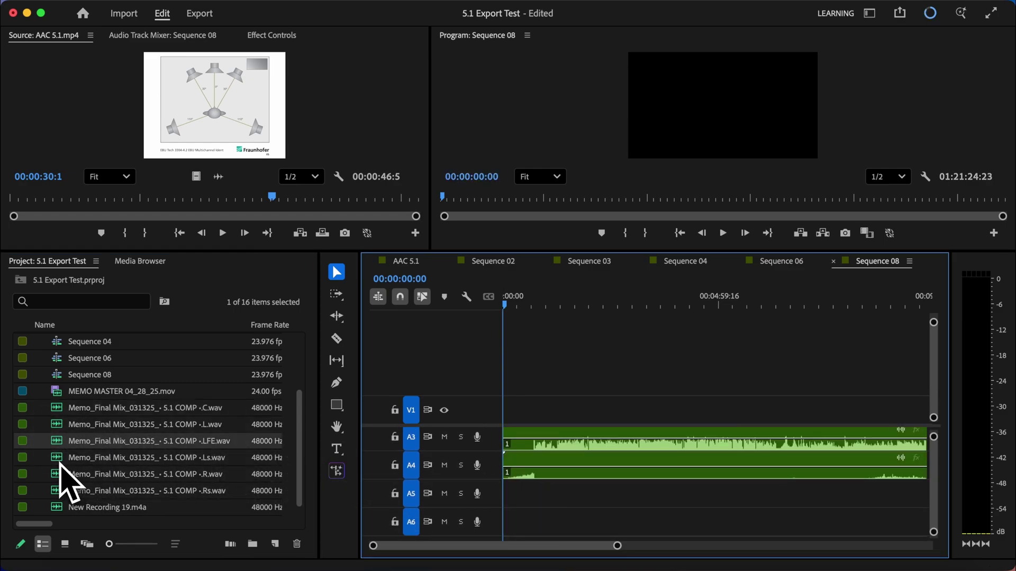
pyautogui.moveTo(60, 459); pyautogui.dragTo(532, 540)
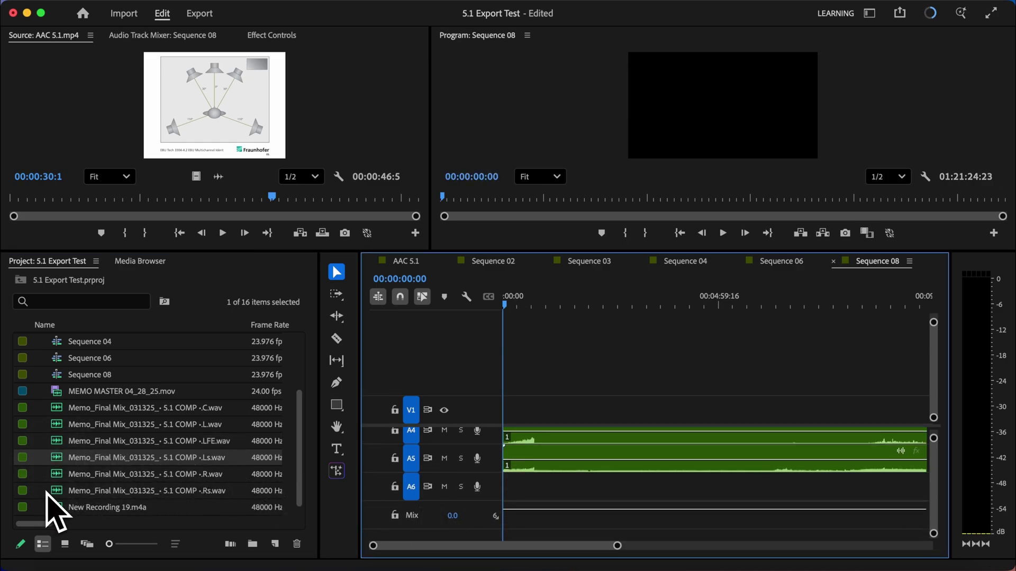
pyautogui.moveTo(47, 492); pyautogui.dragTo(508, 506)
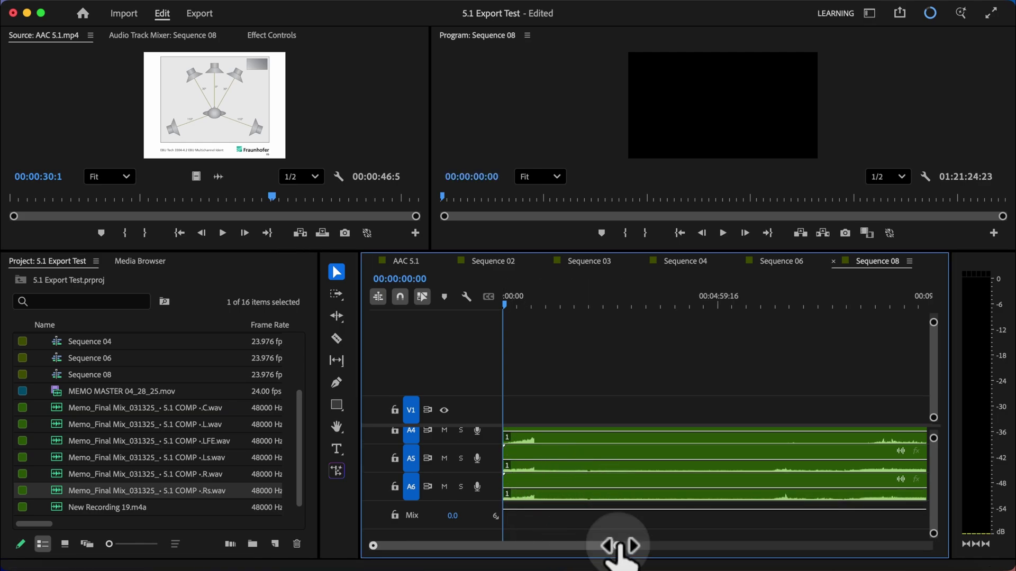
pyautogui.moveTo(618, 546); pyautogui.dragTo(935, 543)
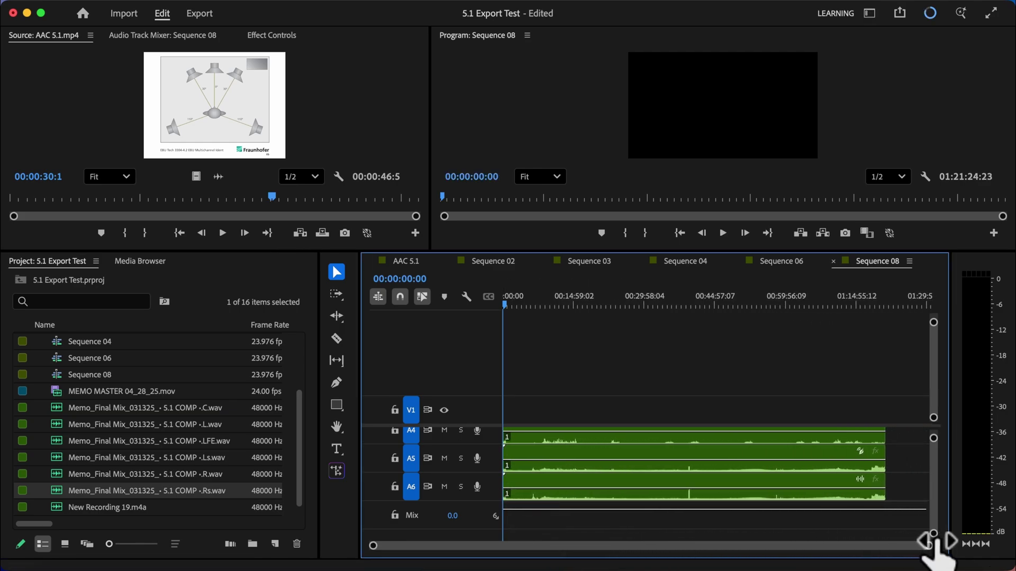
pyautogui.scroll(3, 779, 499)
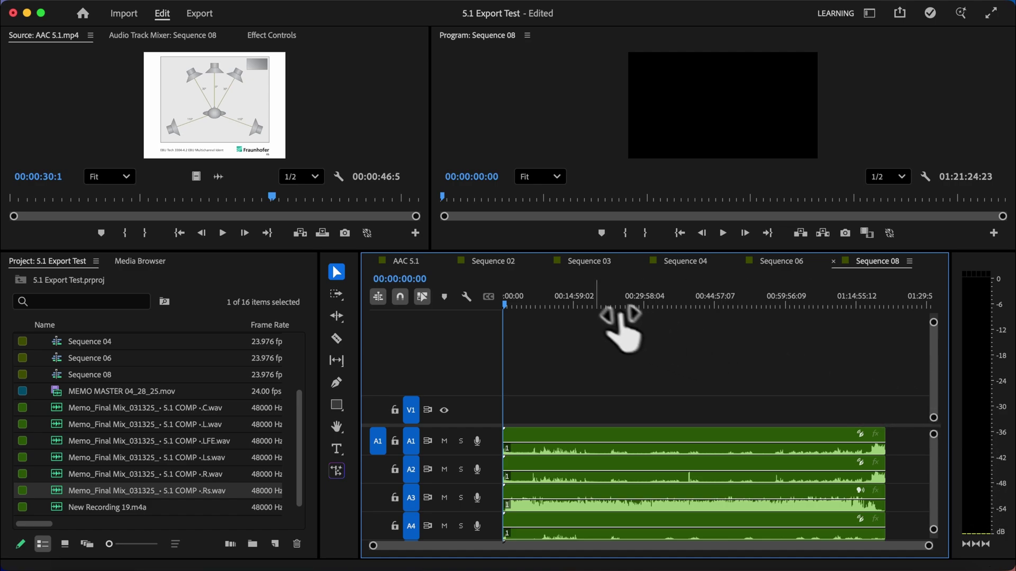
# Drop only MEMO MASTER 04_28_25.mov's picture onto V1 and play from about 00:13:37
pyautogui.press('space')
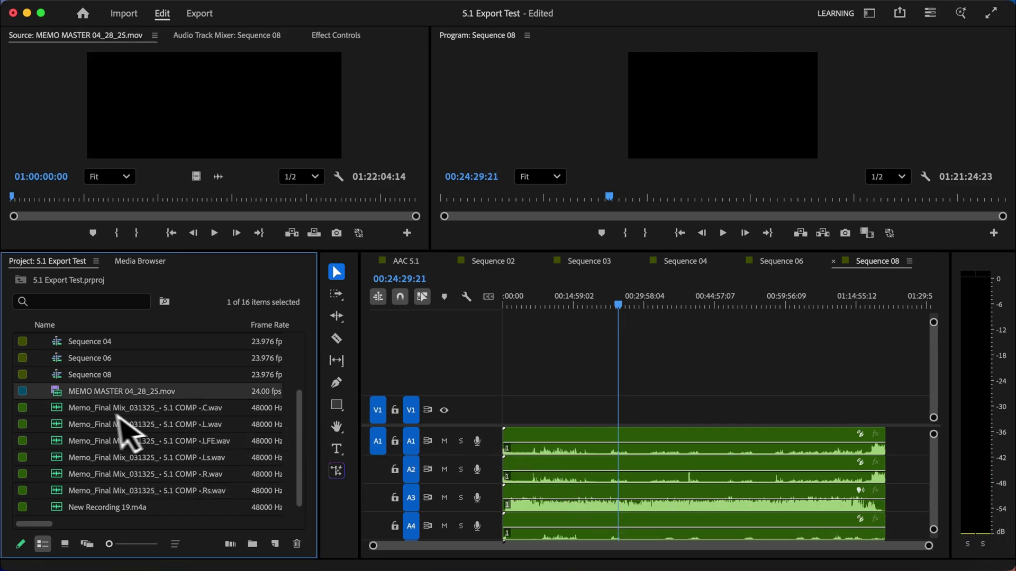
pyautogui.doubleClick(55, 391)
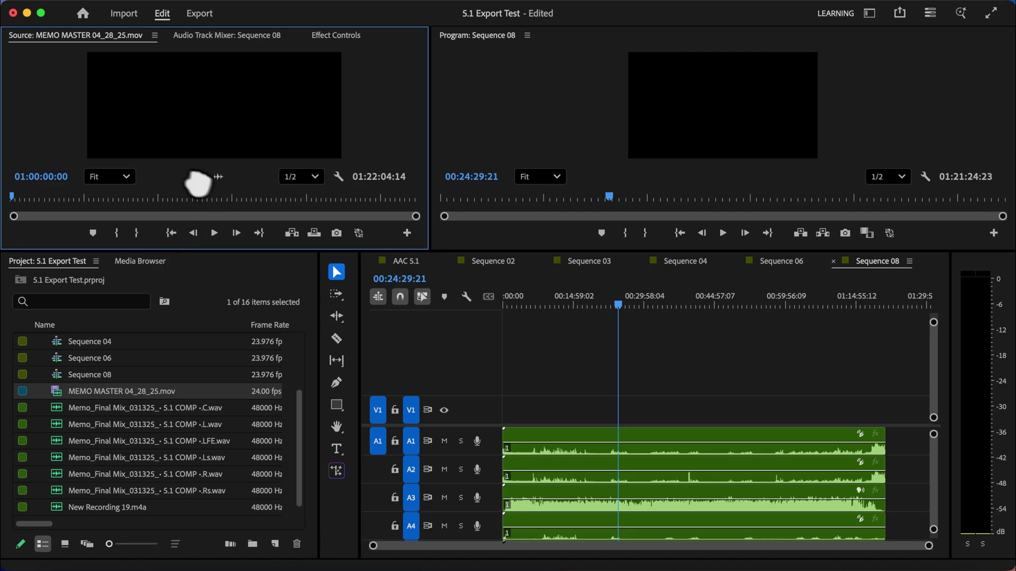
pyautogui.moveTo(197, 183); pyautogui.dragTo(500, 410)
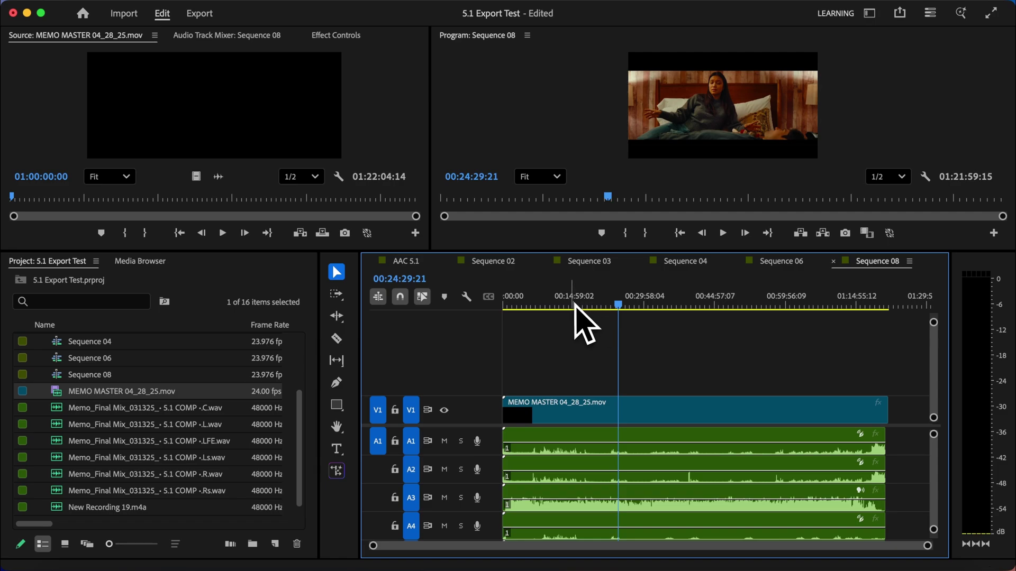
pyautogui.click(569, 305)
pyautogui.press('space')
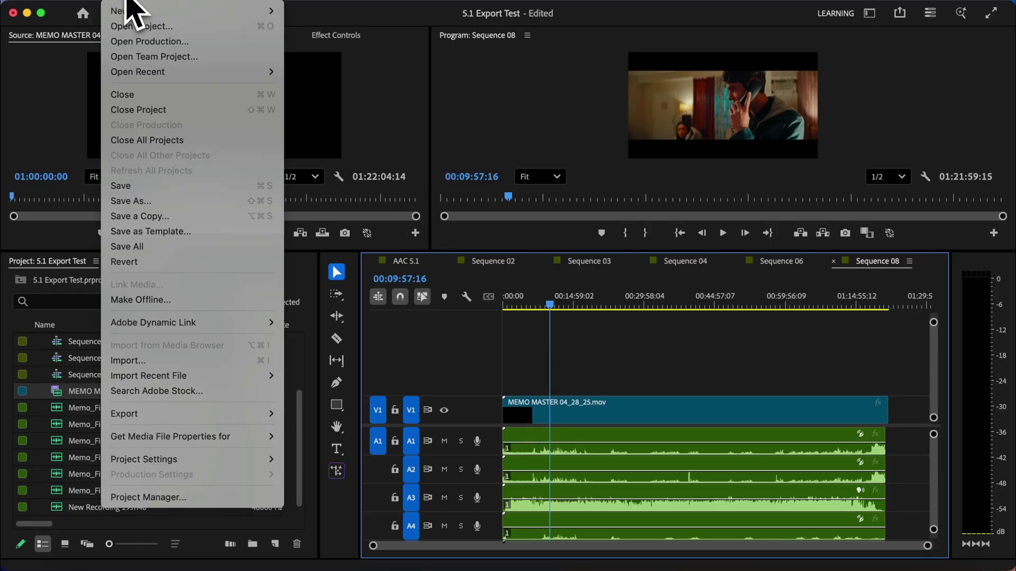
# Name the media export MyMovieforDCP and choose the High Quality 2160p 4K preset
pyautogui.moveTo(228, 414)
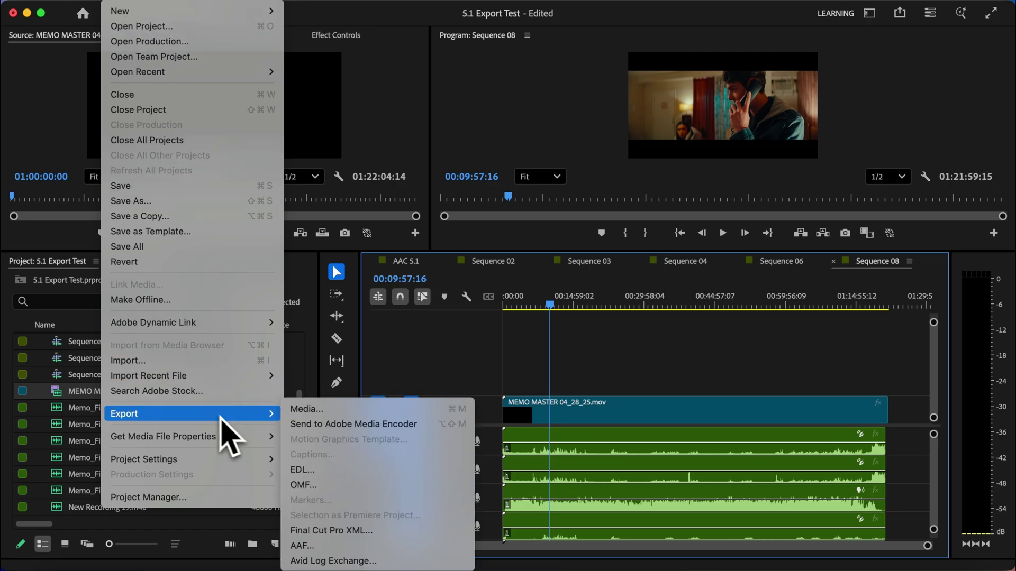
pyautogui.click(304, 416)
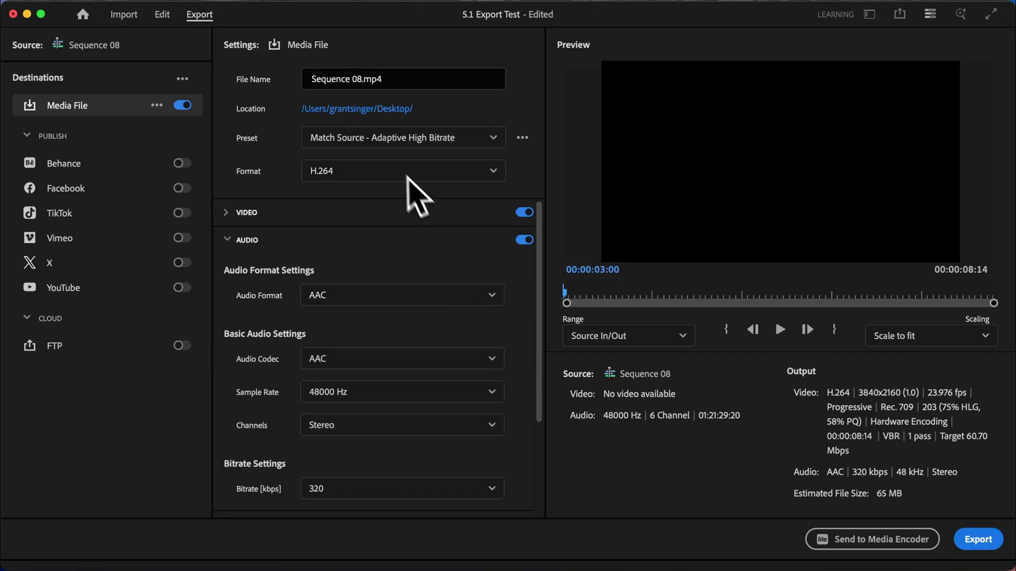
pyautogui.moveTo(363, 77); pyautogui.dragTo(295, 79)
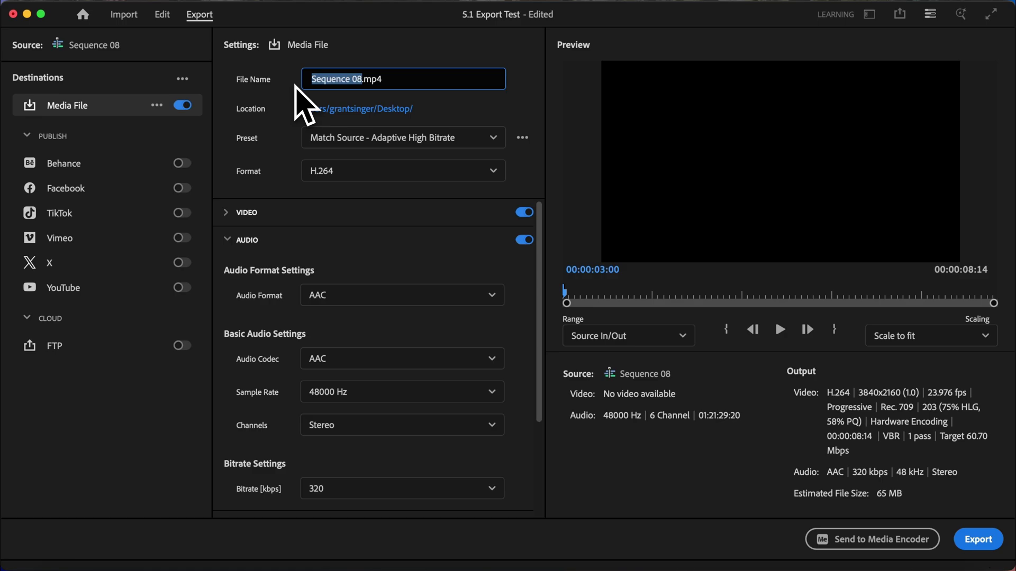
pyautogui.write('MyMovieforDCP')
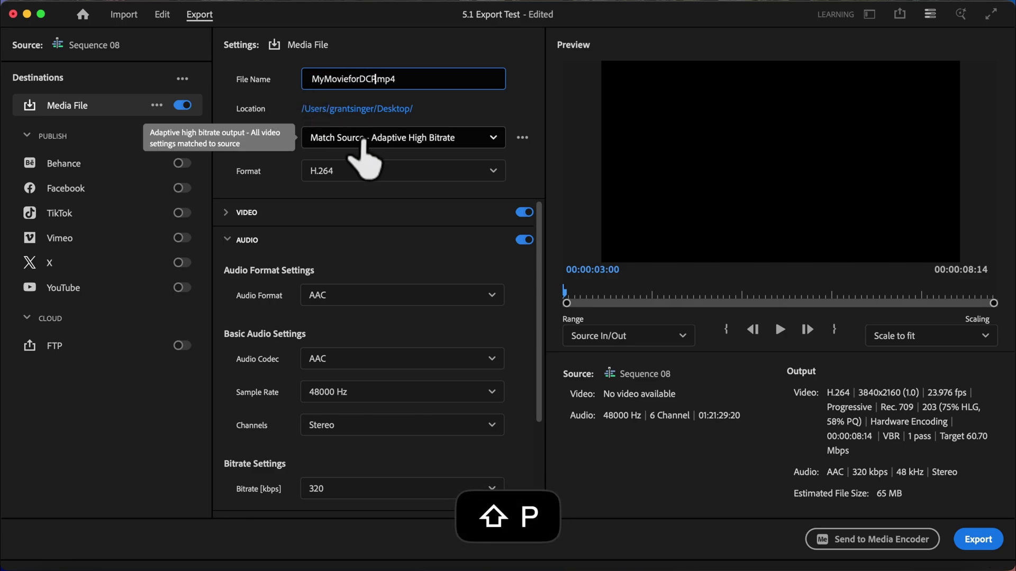
pyautogui.click(465, 140)
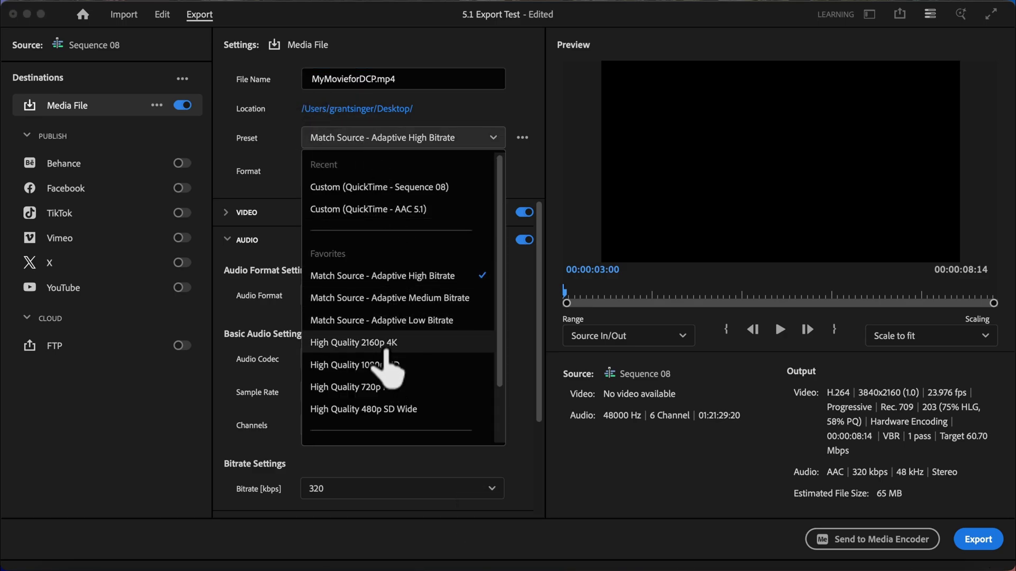
pyautogui.click(391, 343)
# Set the export format to QuickTime with the Apple ProRes 422 HQ video codec
pyautogui.click(361, 178)
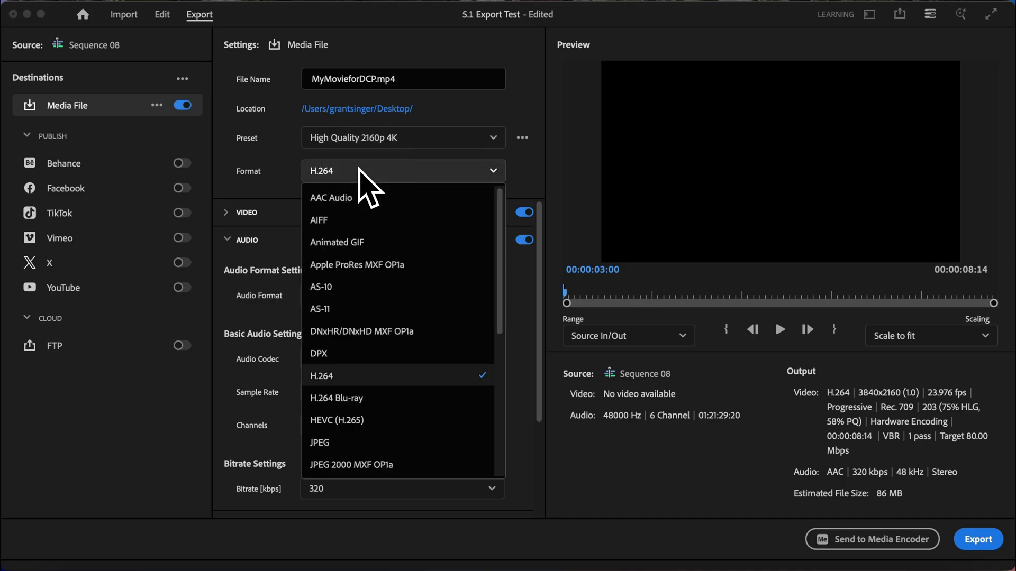
pyautogui.scroll(-1, 383, 378)
pyautogui.scroll(-5, 387, 391)
pyautogui.click(360, 418)
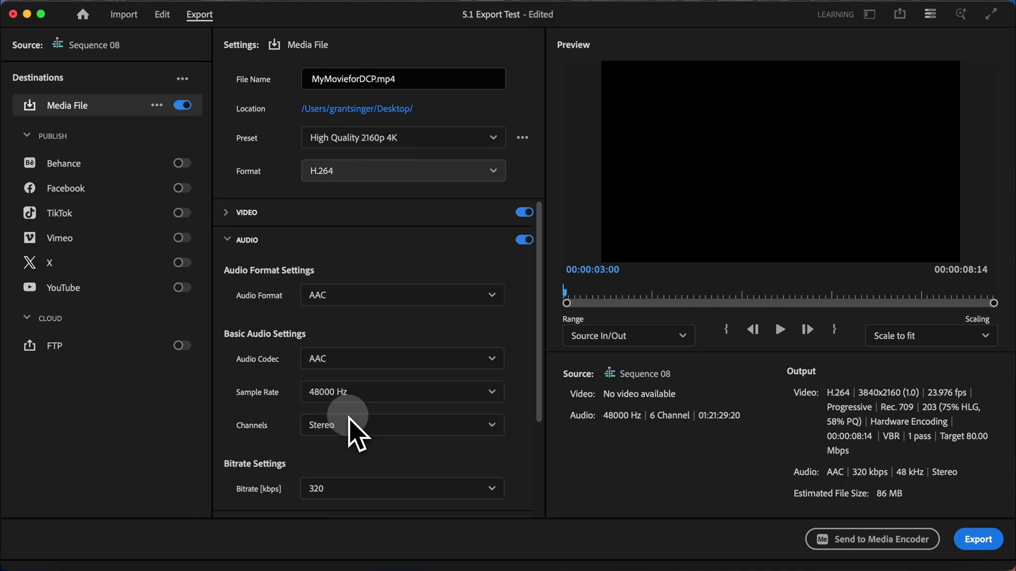
pyautogui.click(249, 213)
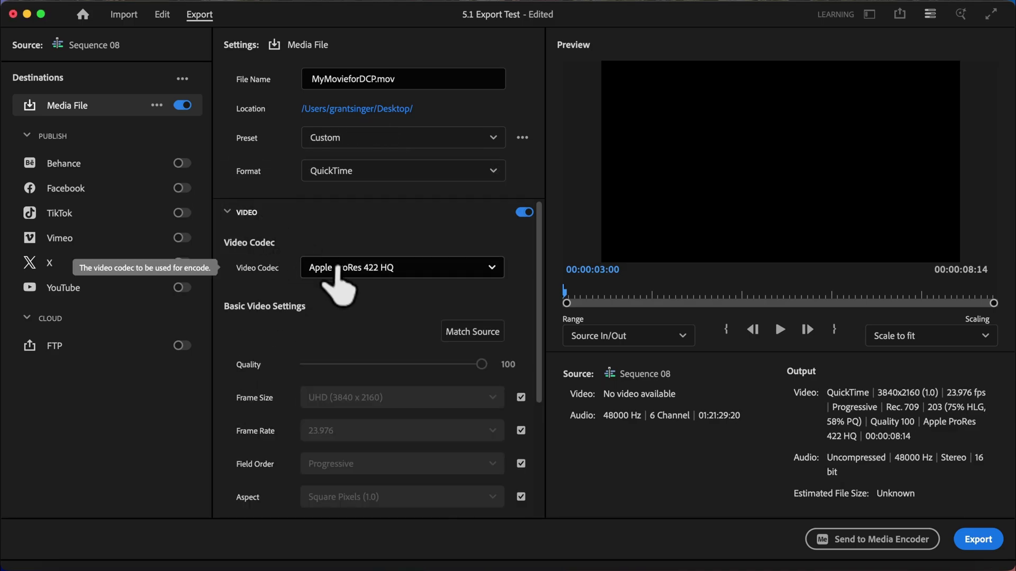
pyautogui.click(413, 270)
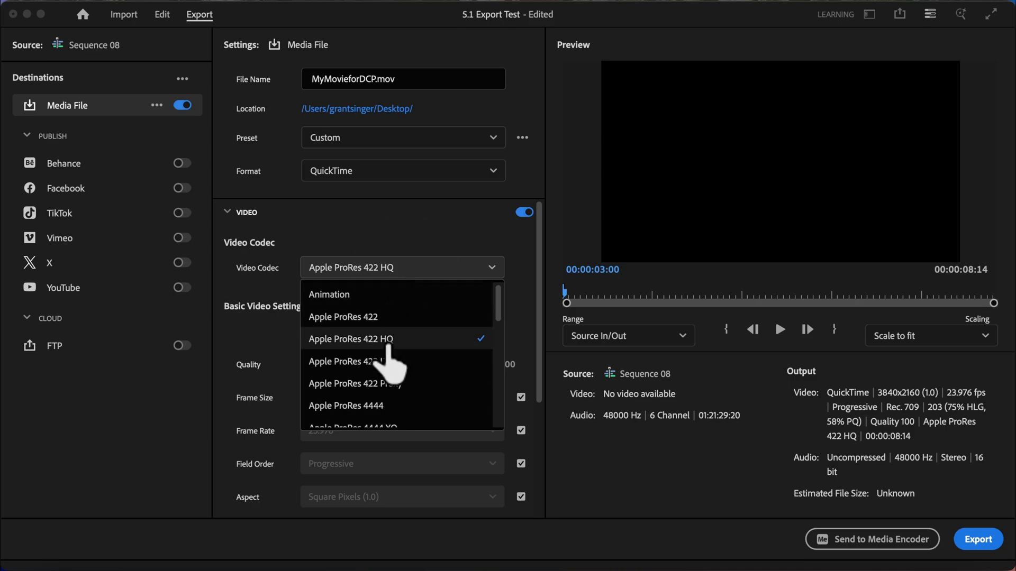
pyautogui.click(389, 338)
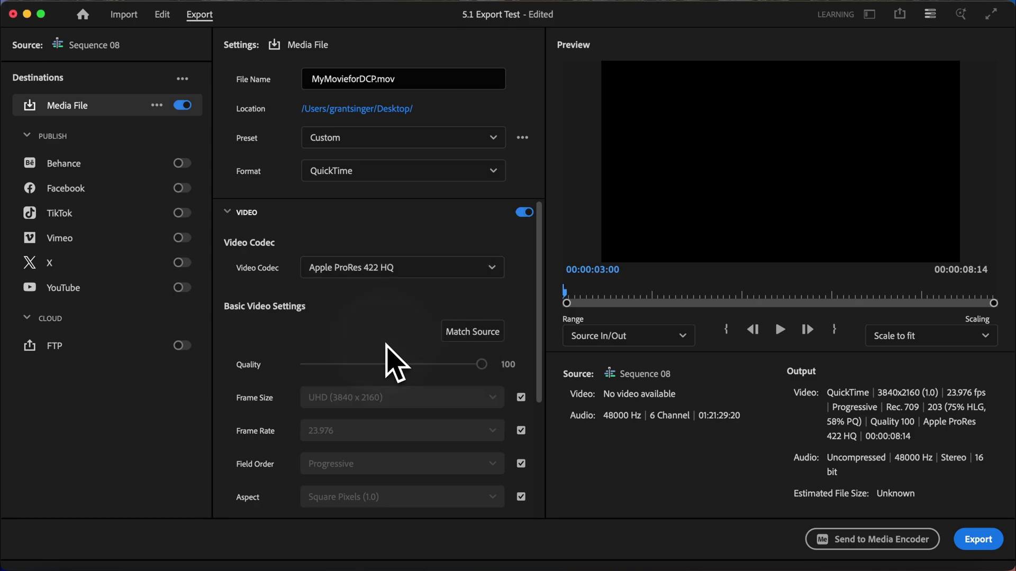
# Set export audio to 24 bit sample size with 5.1 (L, R, C, LFE, Ls, Rs) output channels
pyautogui.click(241, 213)
pyautogui.scroll(-2, 296, 286)
pyautogui.click(354, 351)
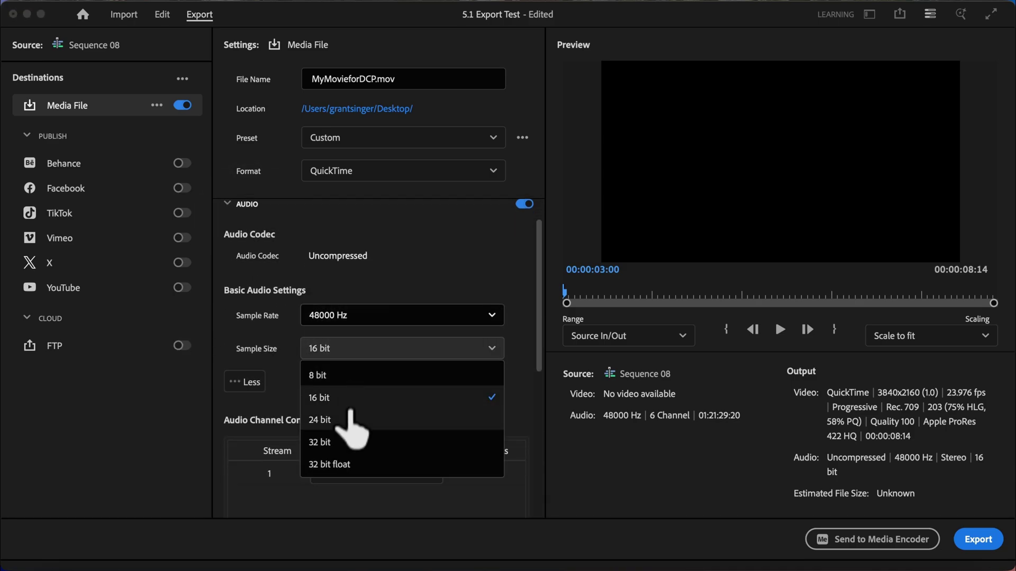
pyautogui.click(344, 419)
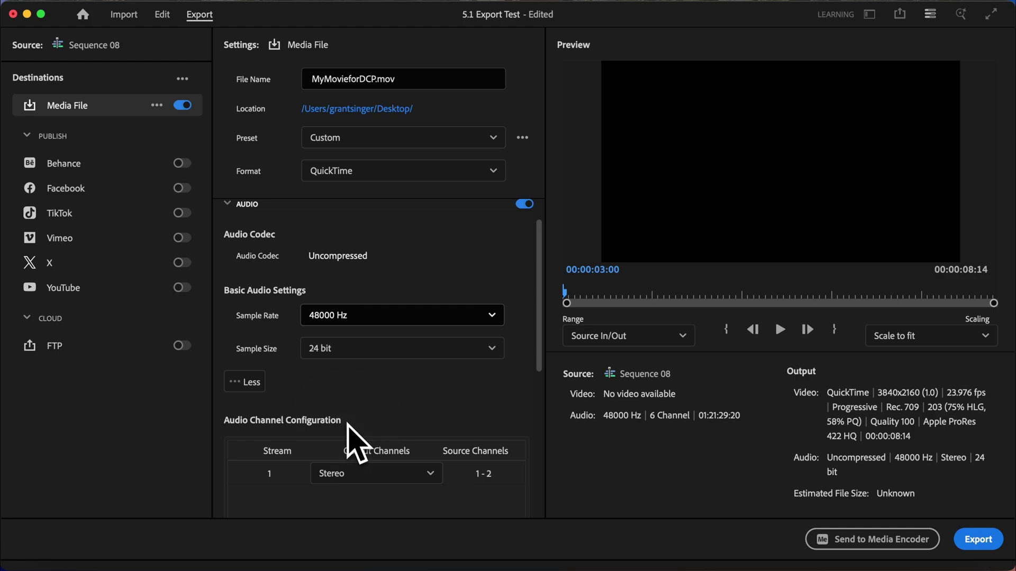
pyautogui.scroll(-2, 347, 423)
pyautogui.click(353, 409)
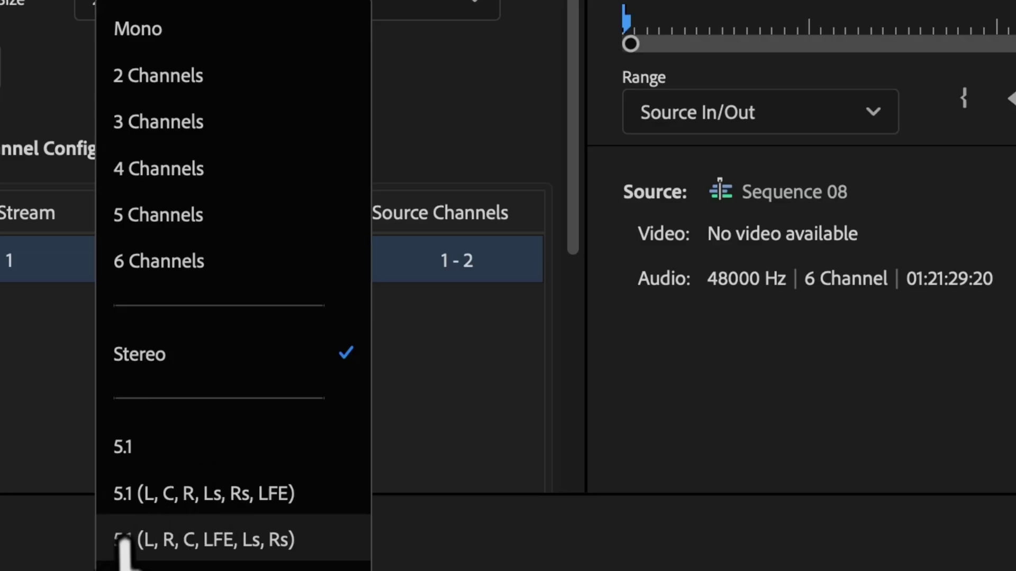
pyautogui.click(324, 540)
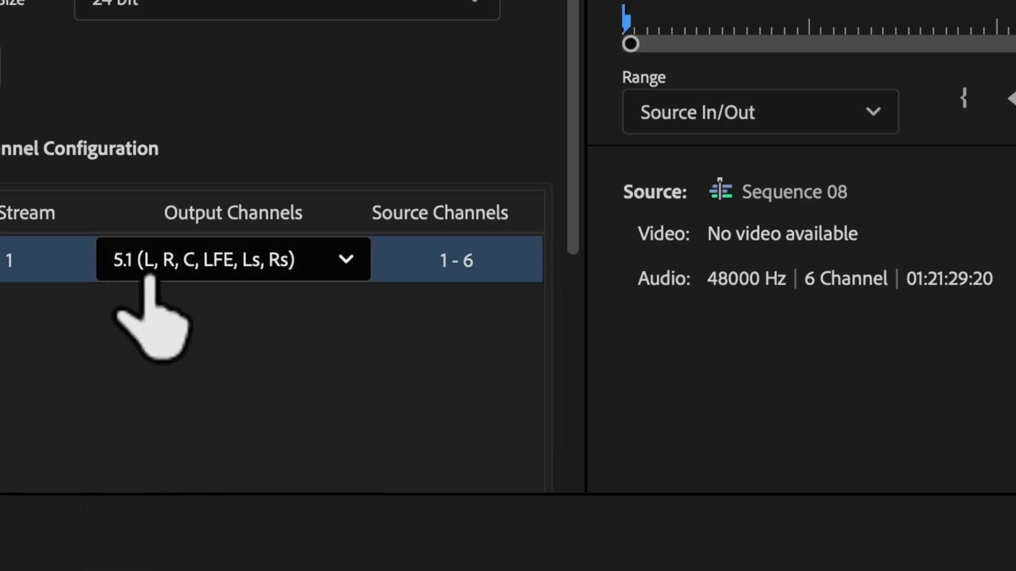